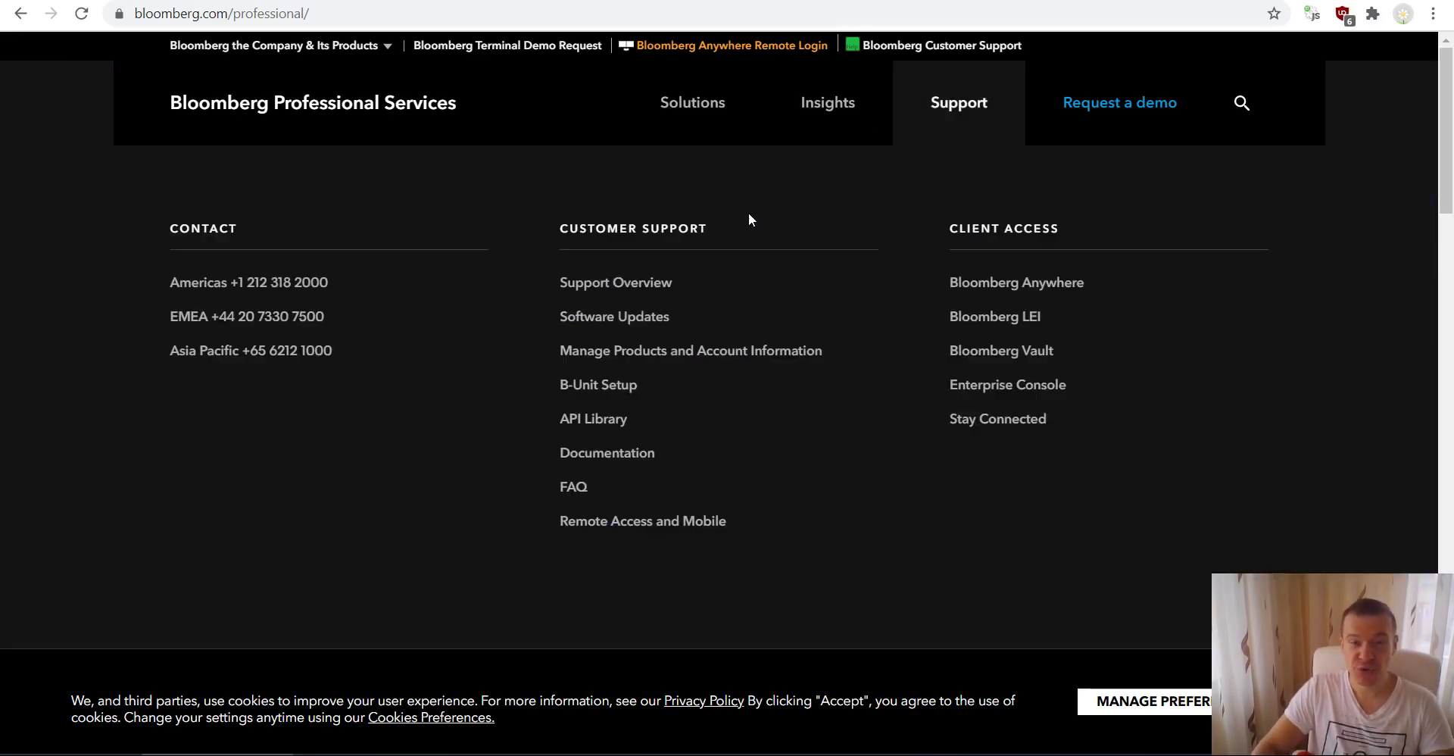
Preview the Bloomberg Professional site's navigation sections and scroll the page
click(828, 102)
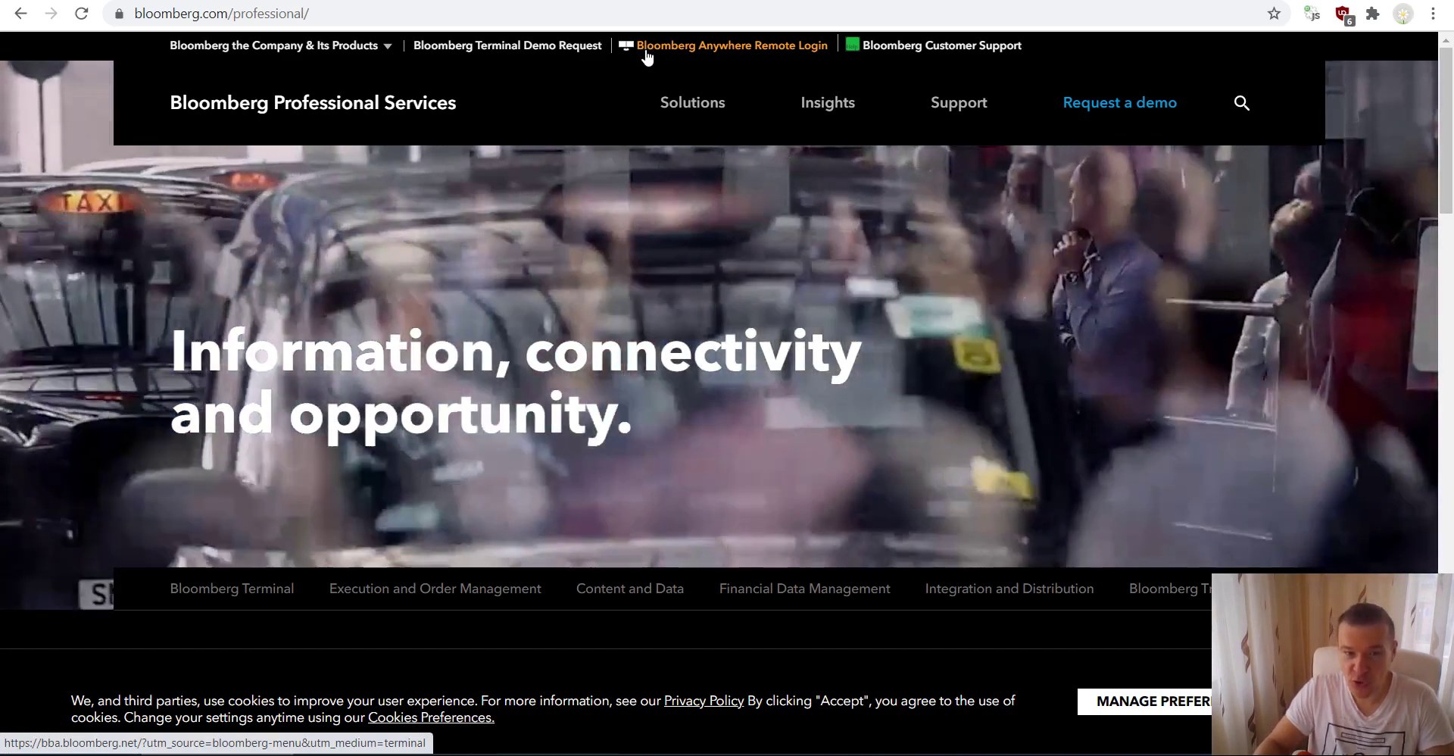
mouse_move(712, 143)
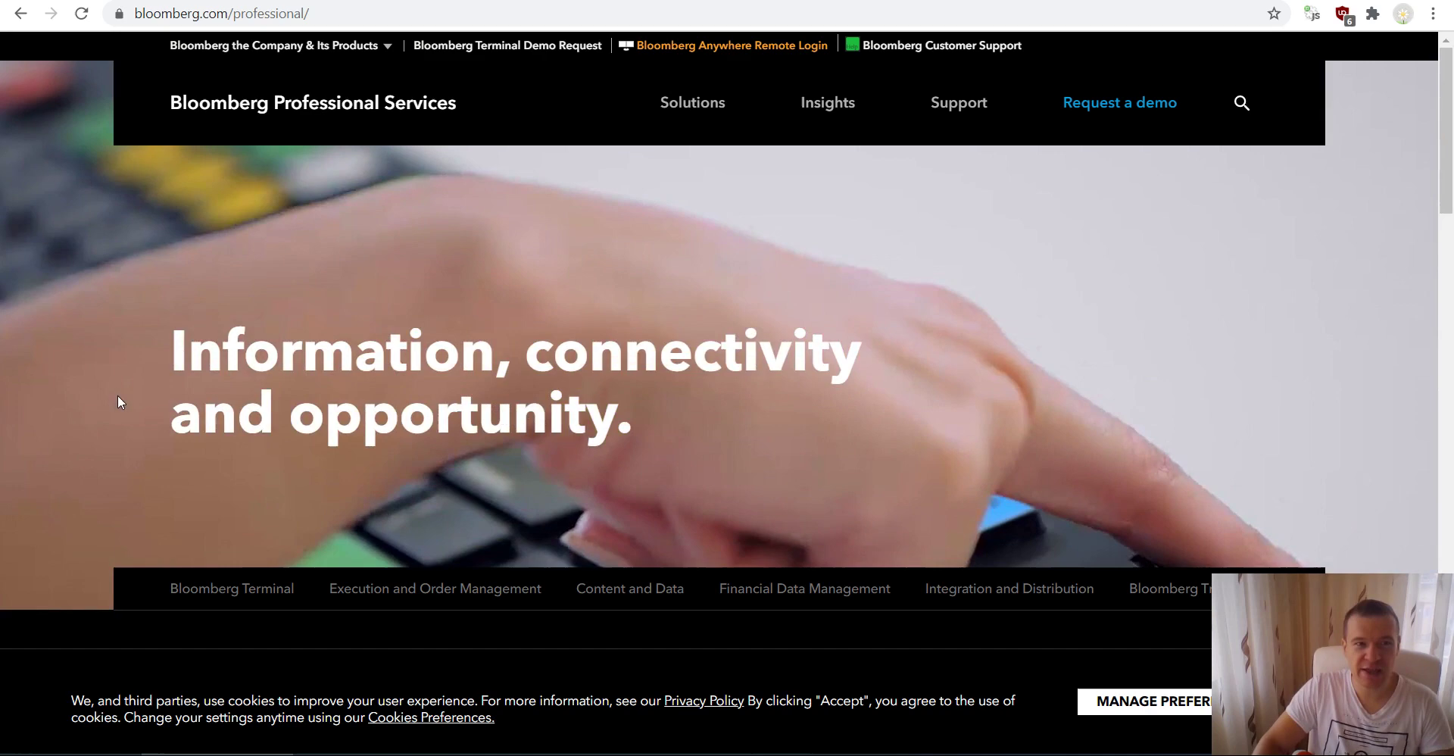
scroll(117, 394, down, 8)
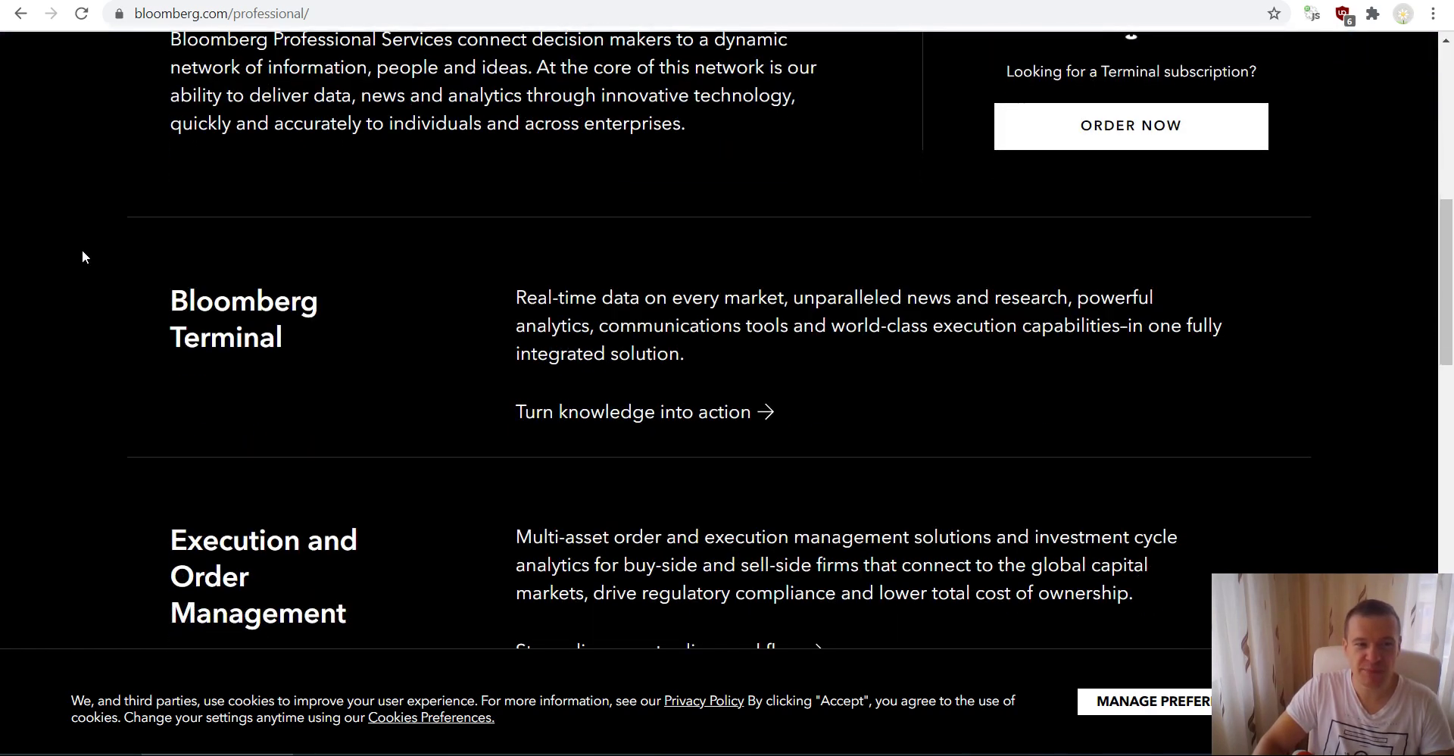
scroll(82, 248, up, 2)
scroll(89, 277, up, 3)
Open the bloomberg.com/professional page's HTML source with View page source
right_click(60, 364)
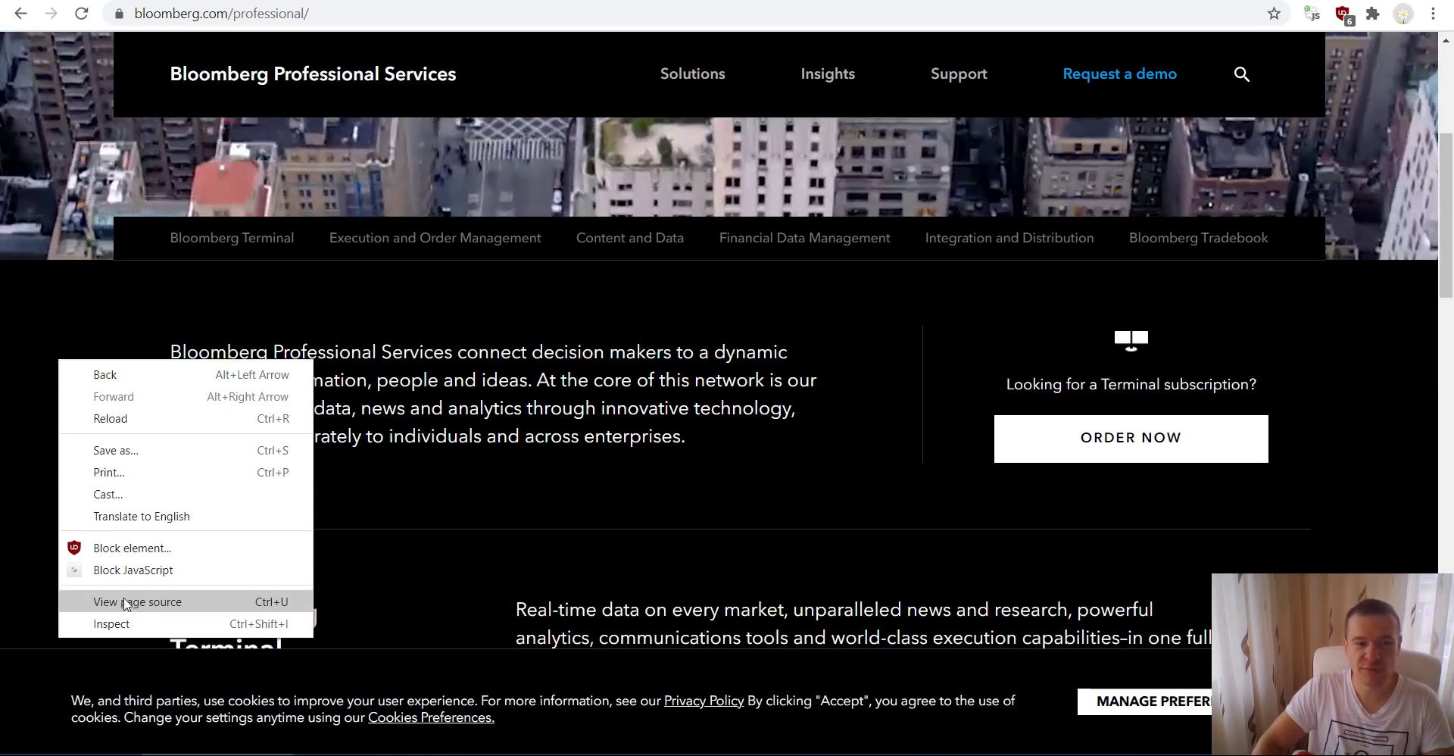
click(159, 602)
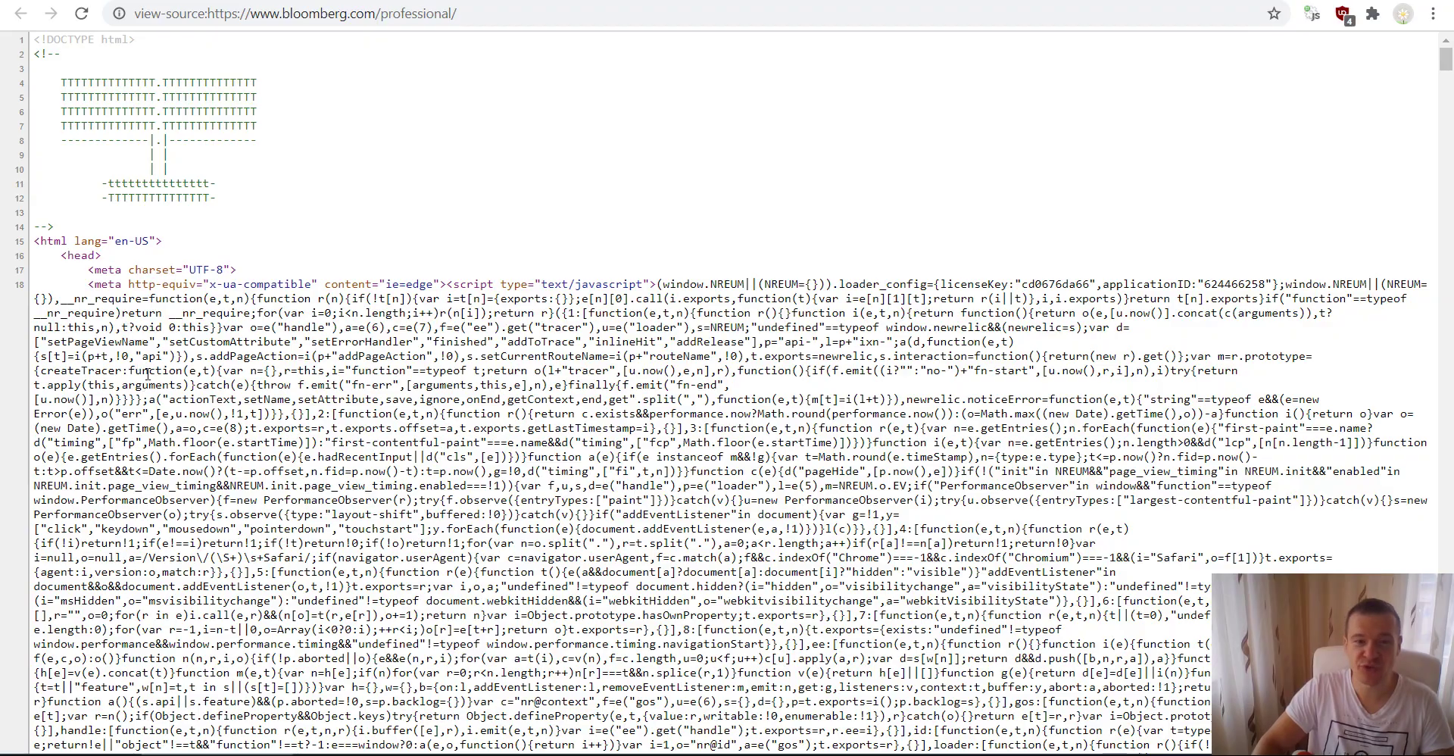
scroll(148, 373, down, 5)
scroll(149, 374, up, 5)
Search the Bloomberg source for 'themes' and cycle through its matches
key(ctrl+f)
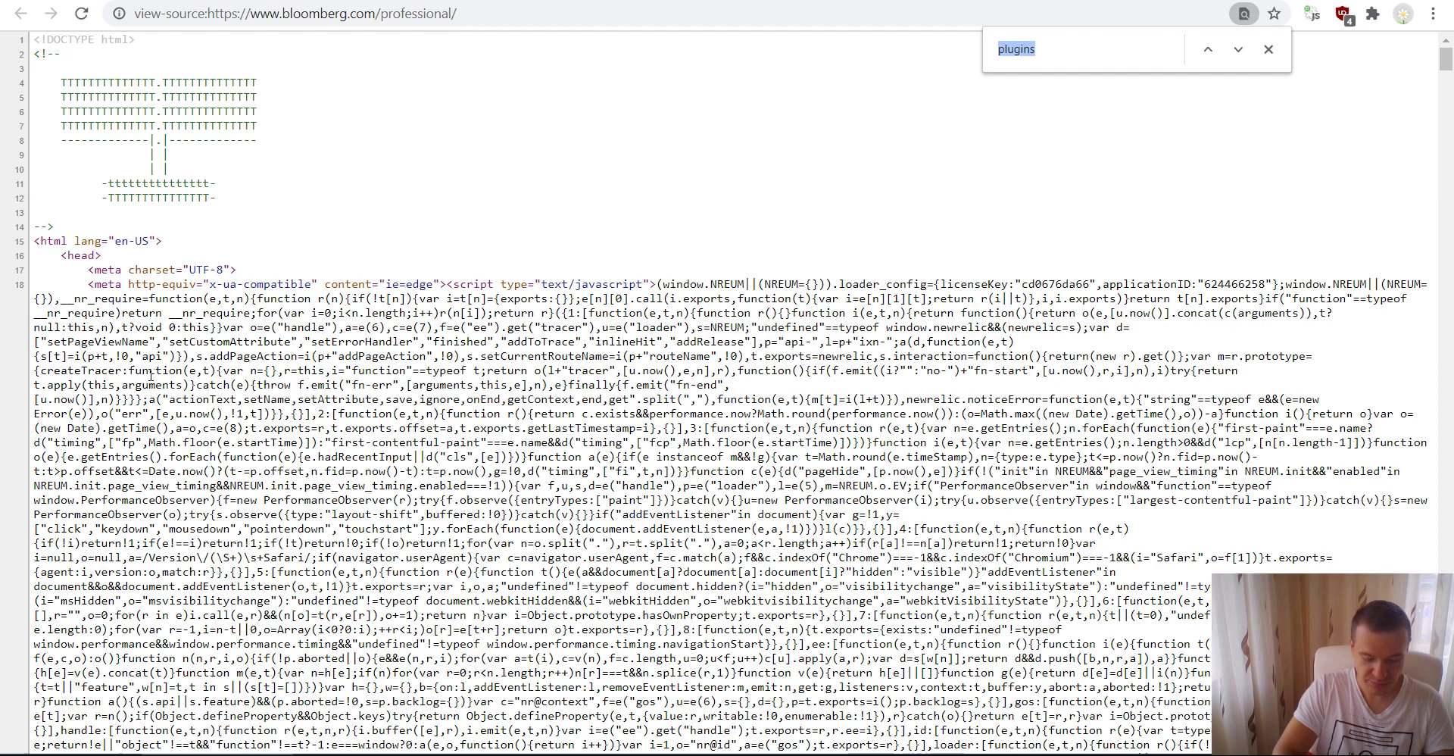
text(themes/)
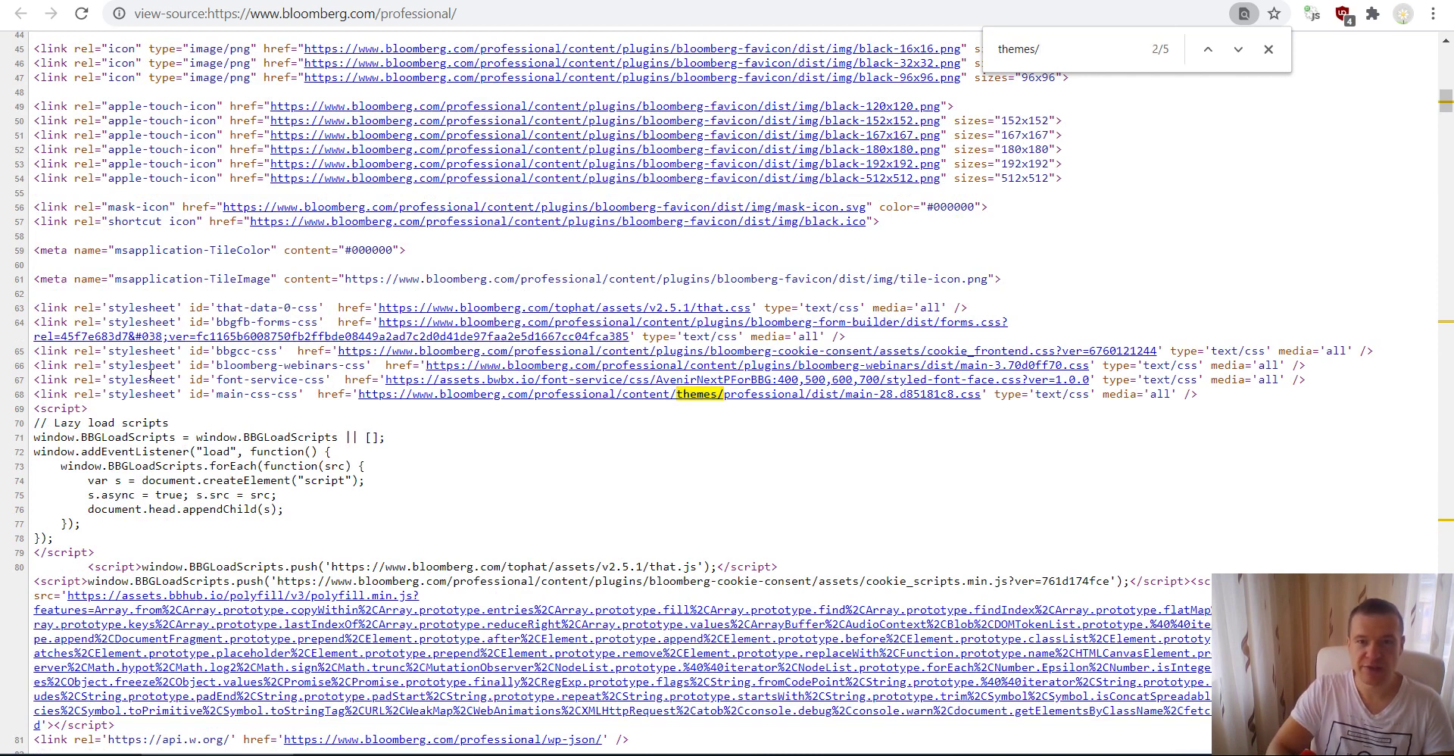
key(Return)
key(Return)
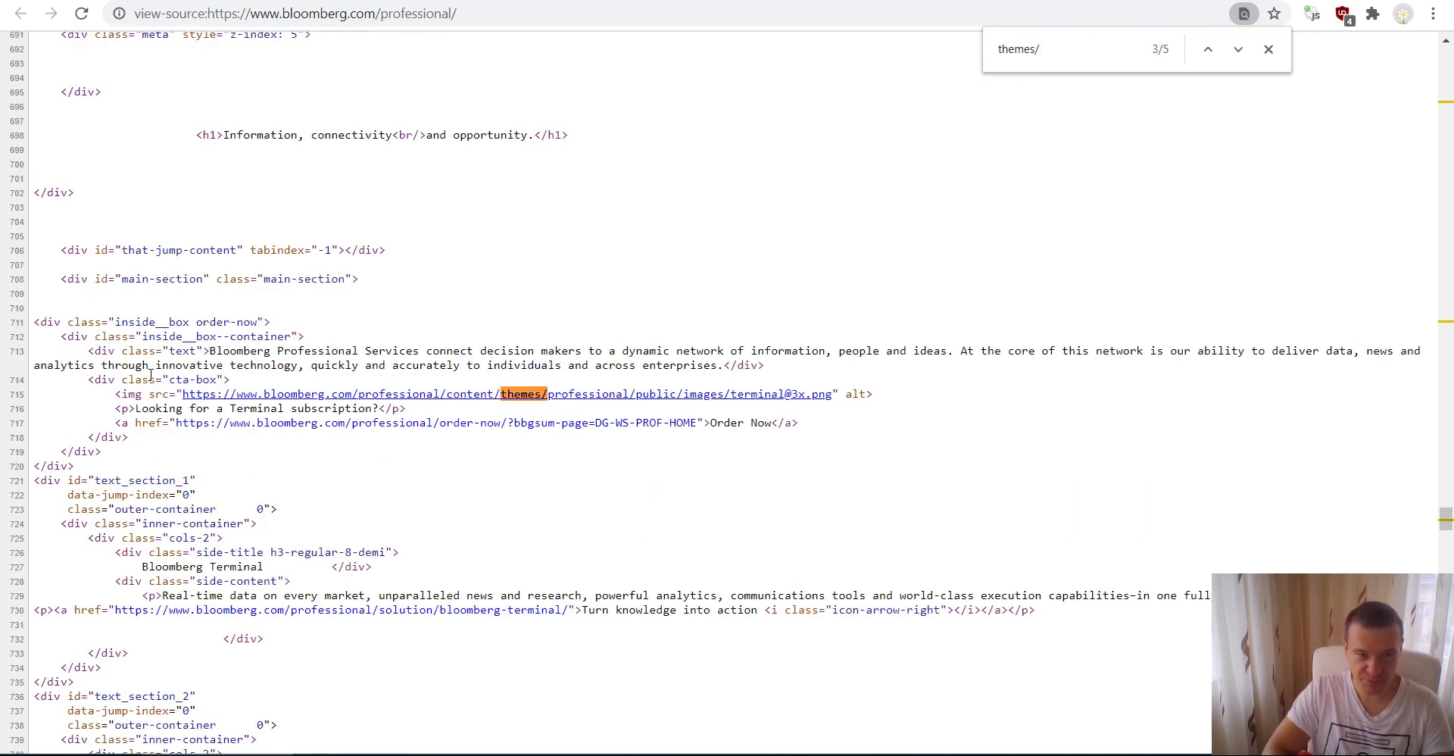
key(Return)
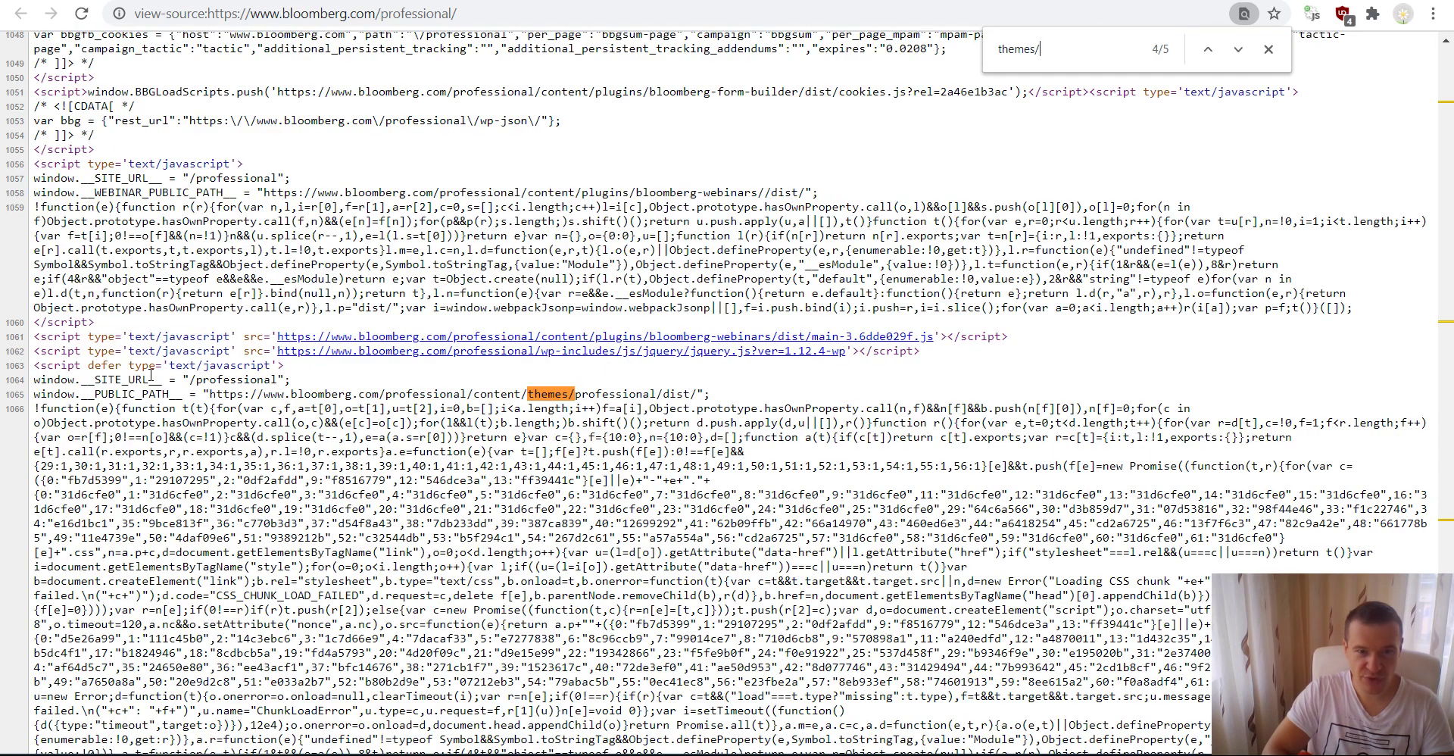
key(Return)
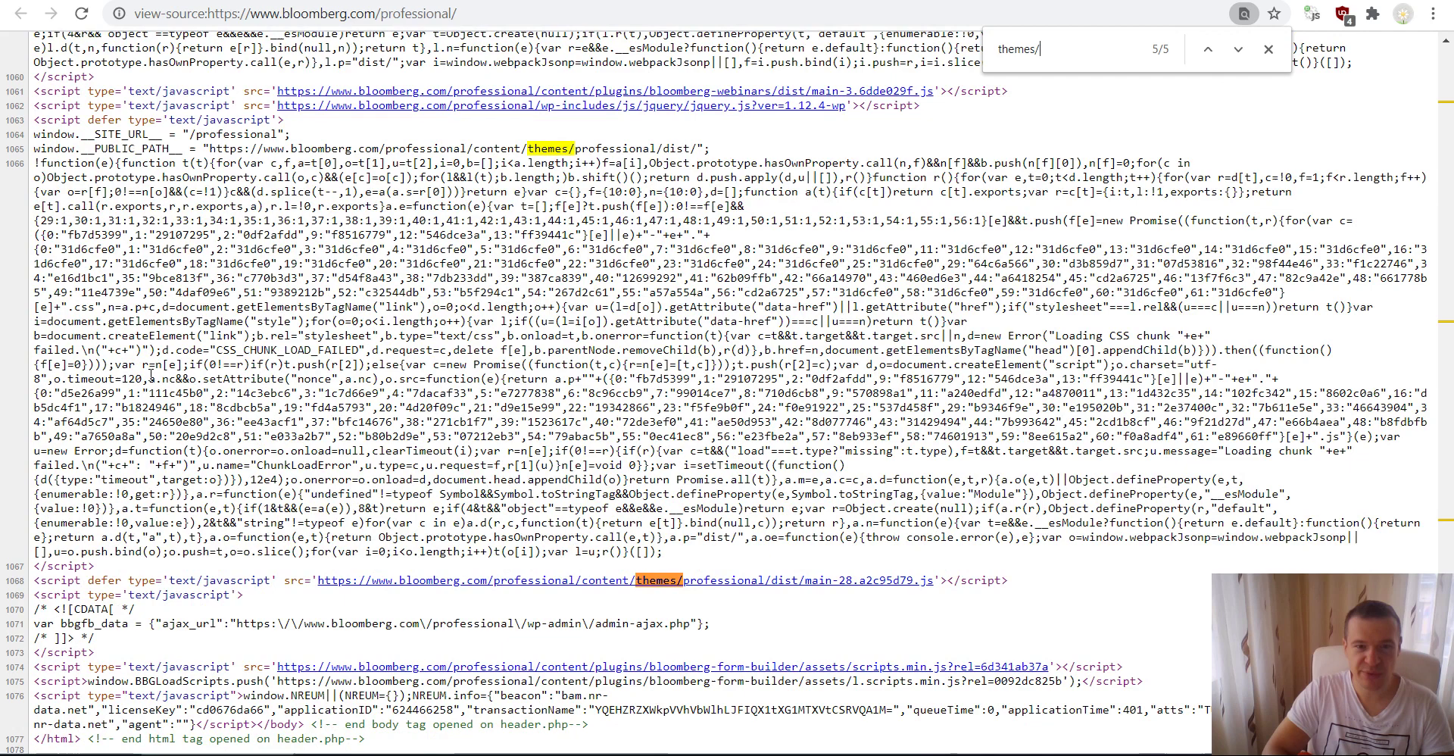
key(Return)
key(Return)
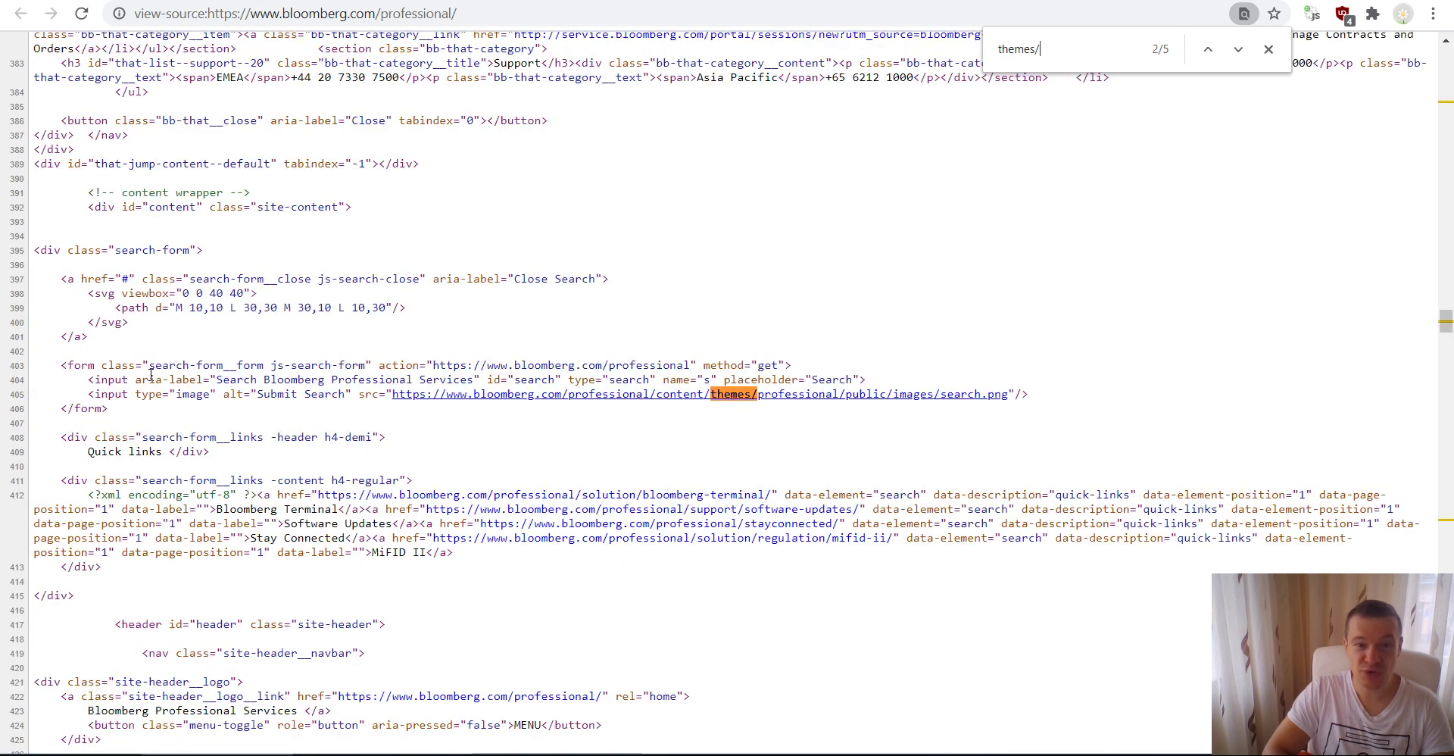
Replace the query with 'plugins/' and step through its 21 matches, e.g. bloomberg-form-builder
key(ctrl+a)
text(plug)
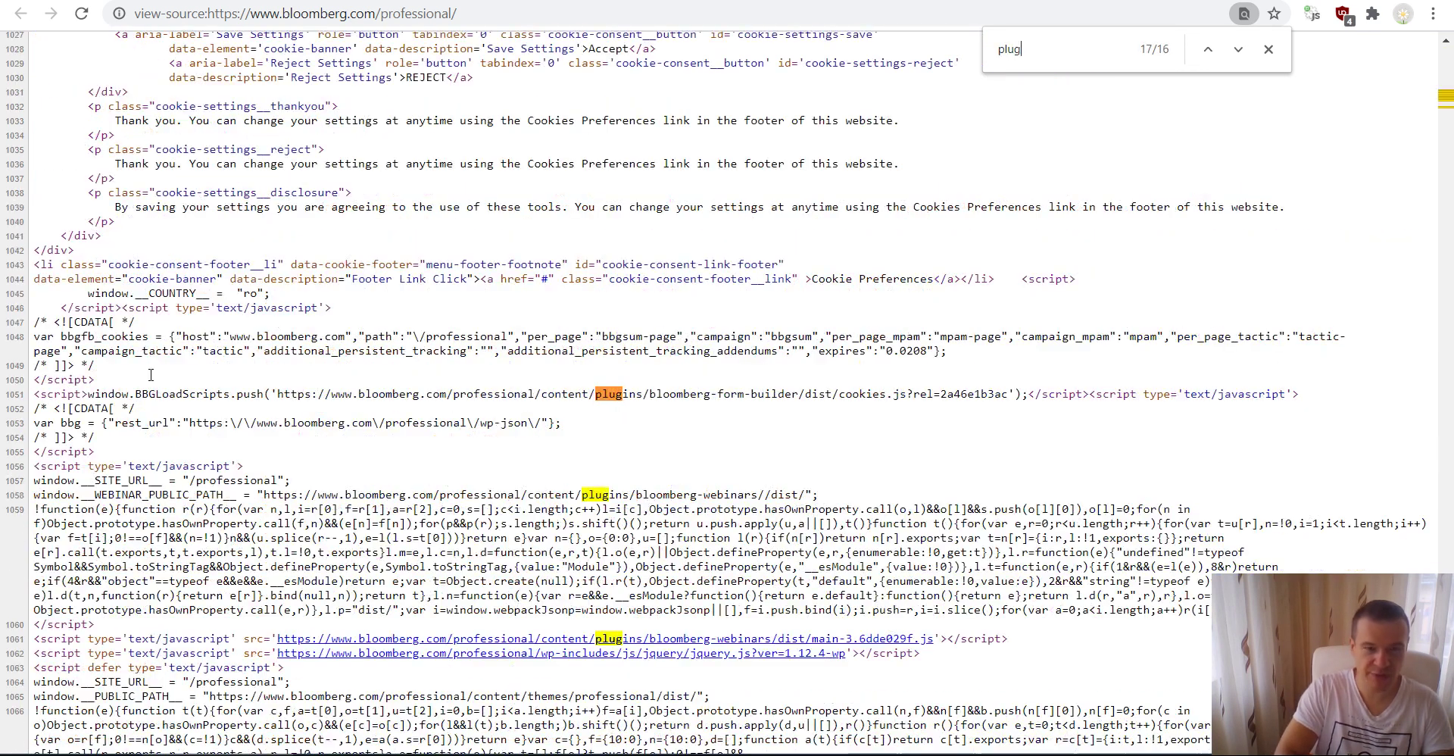
text(ins/)
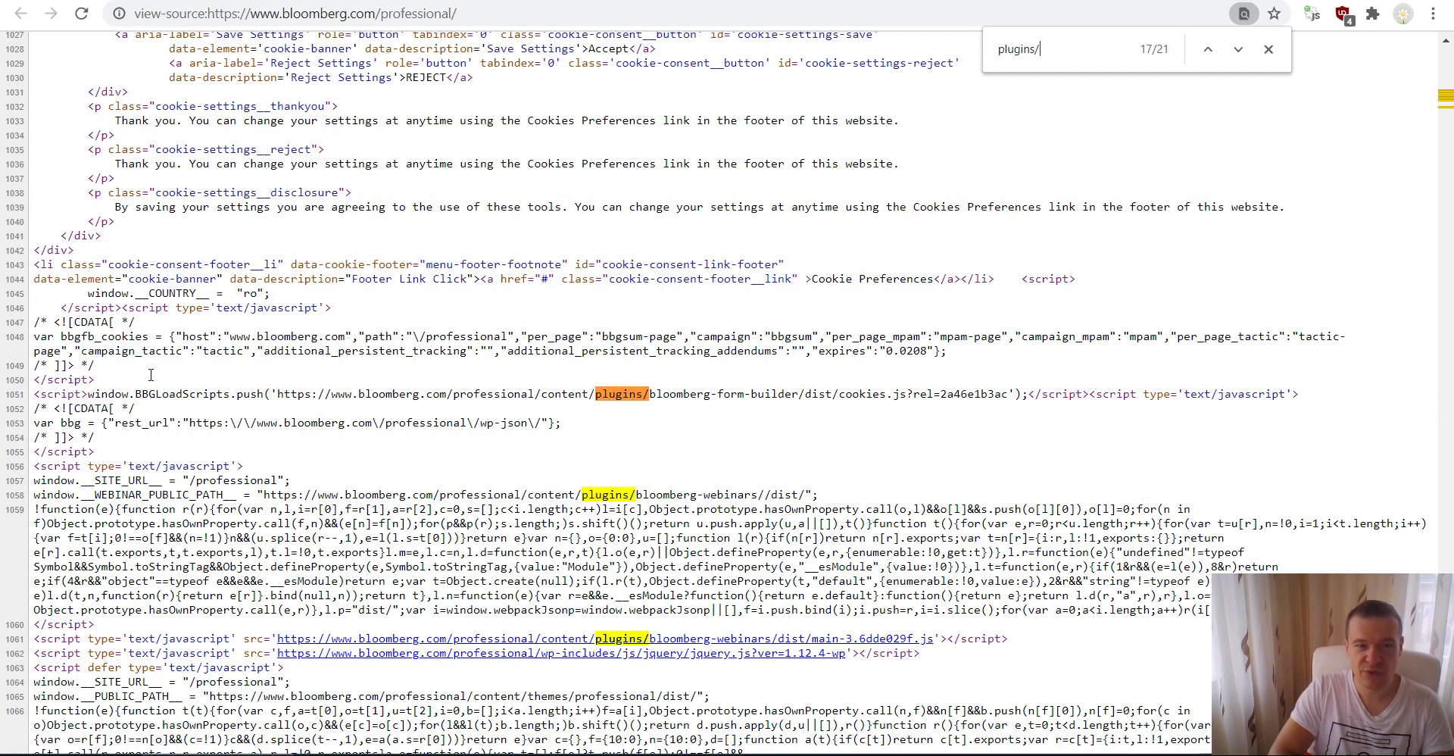
key(Return)
key(Return)
key(Return)
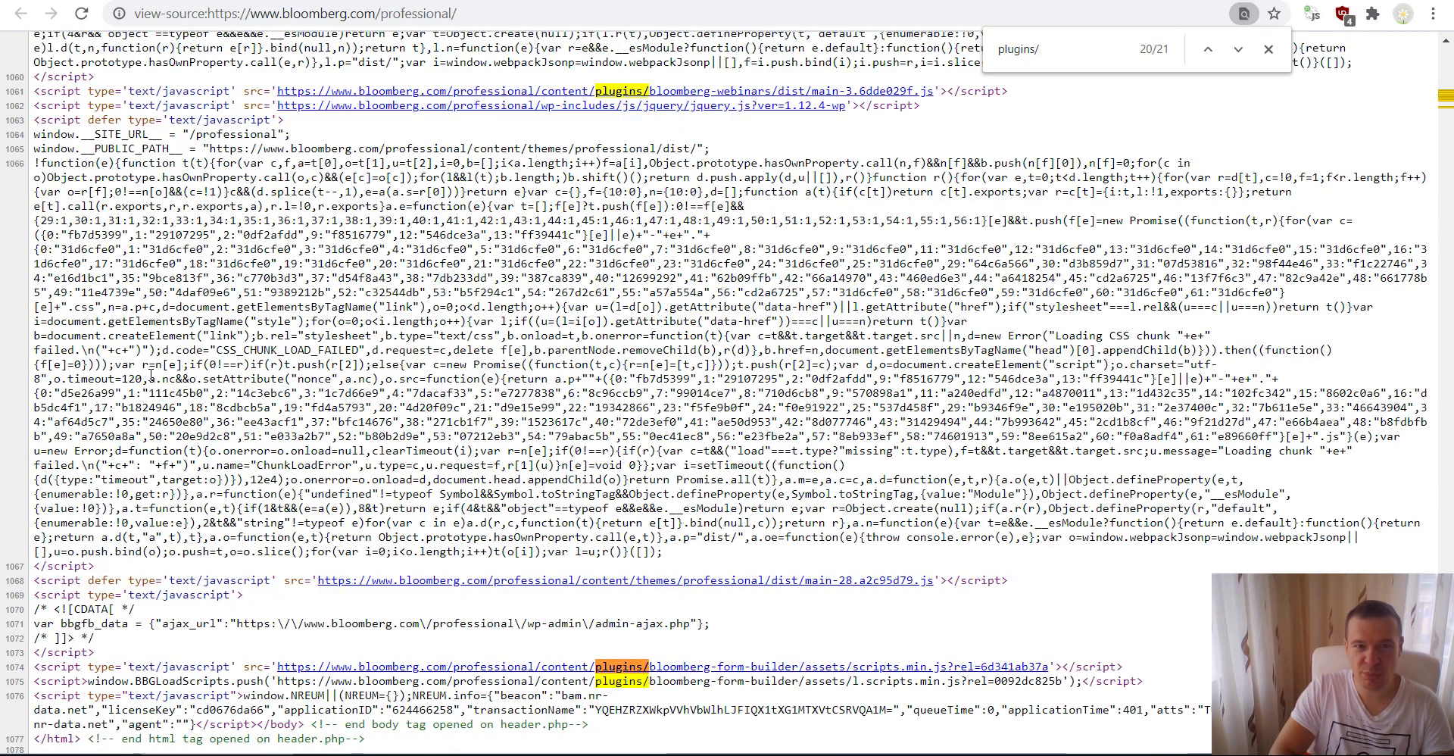
key(Return)
key(Return)
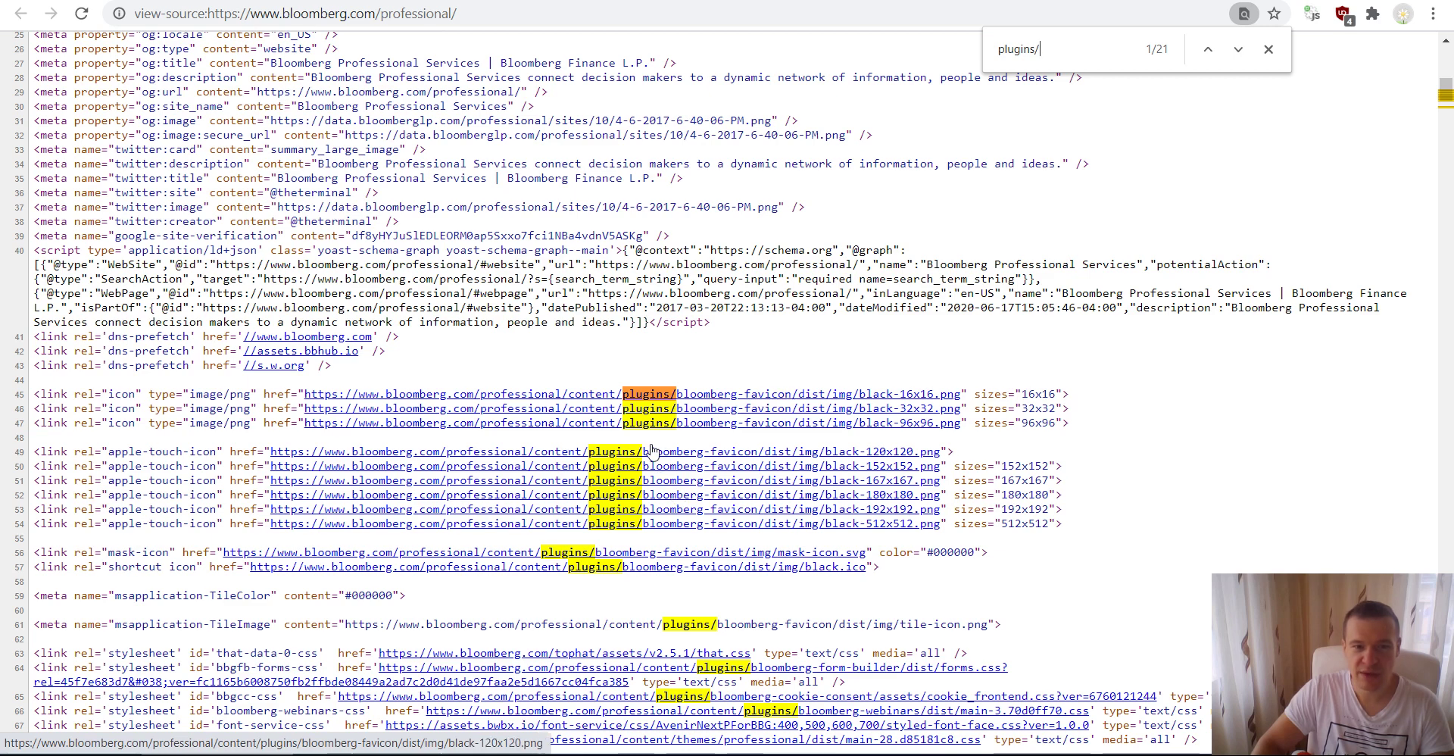
scroll(679, 482, down, 3)
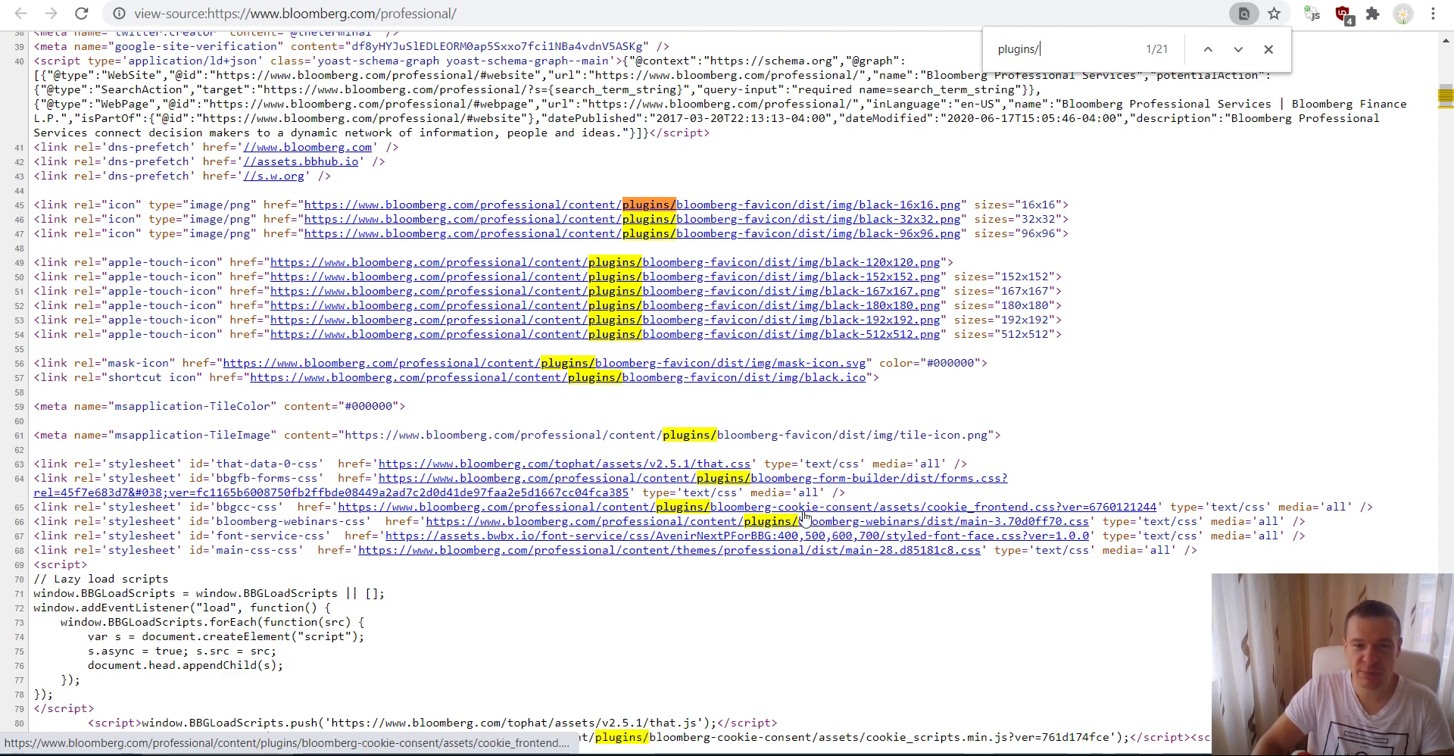
scroll(911, 532, down, 5)
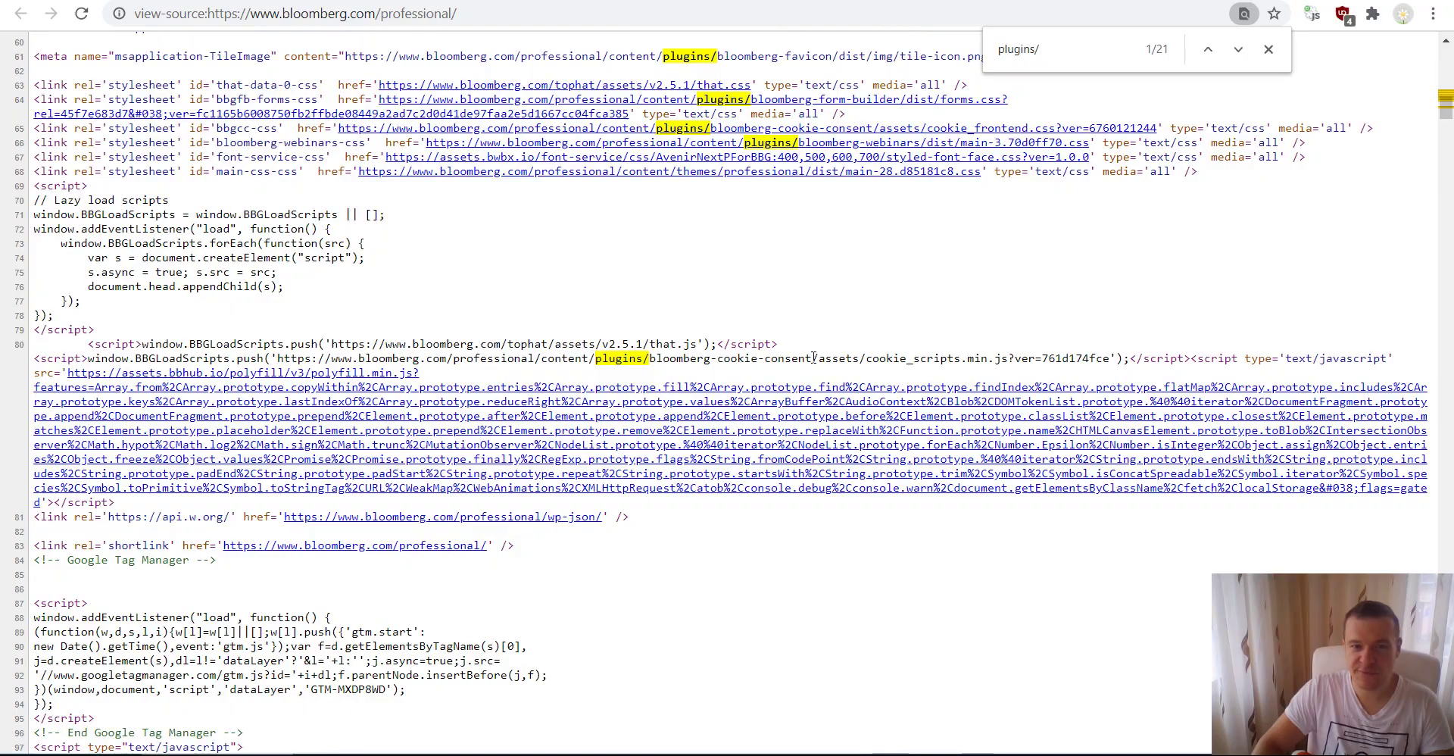
scroll(698, 393, up, 8)
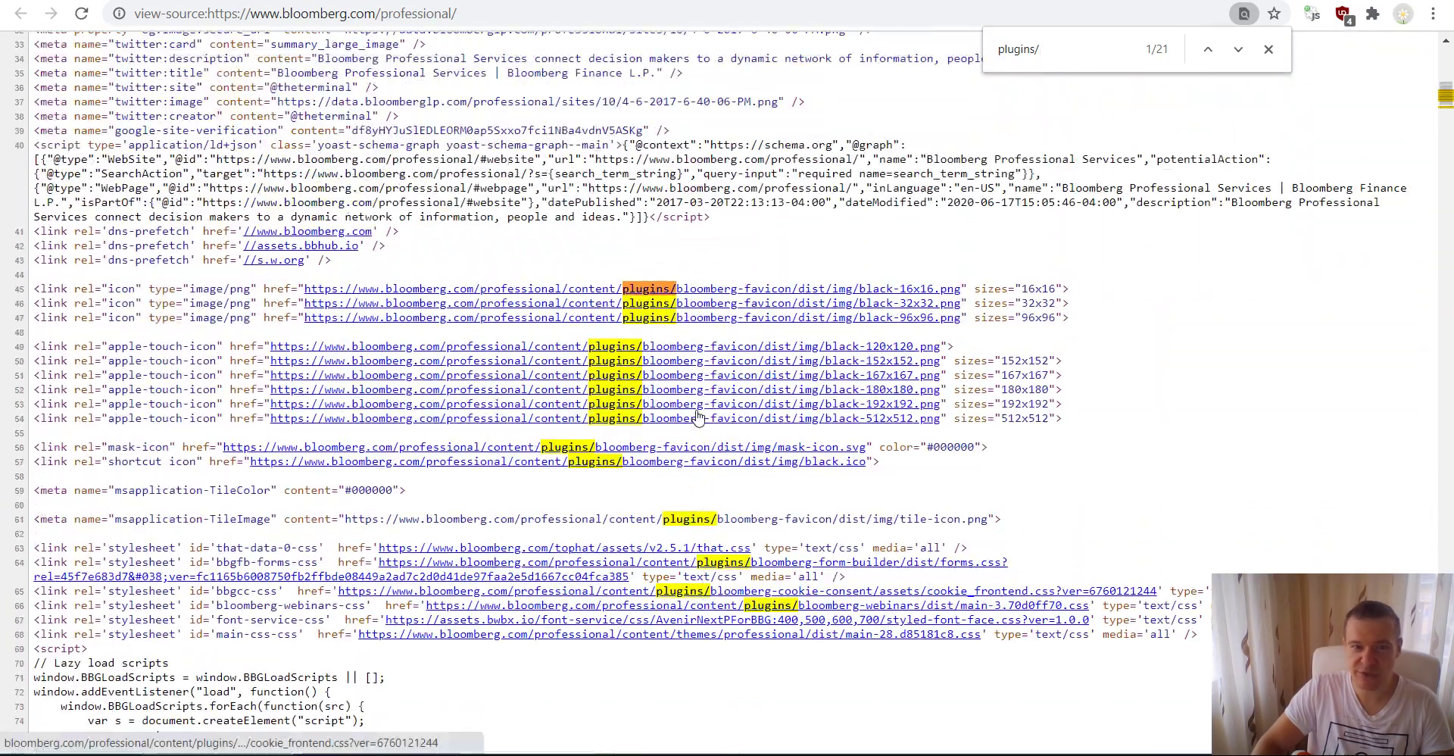
scroll(698, 415, down, 6)
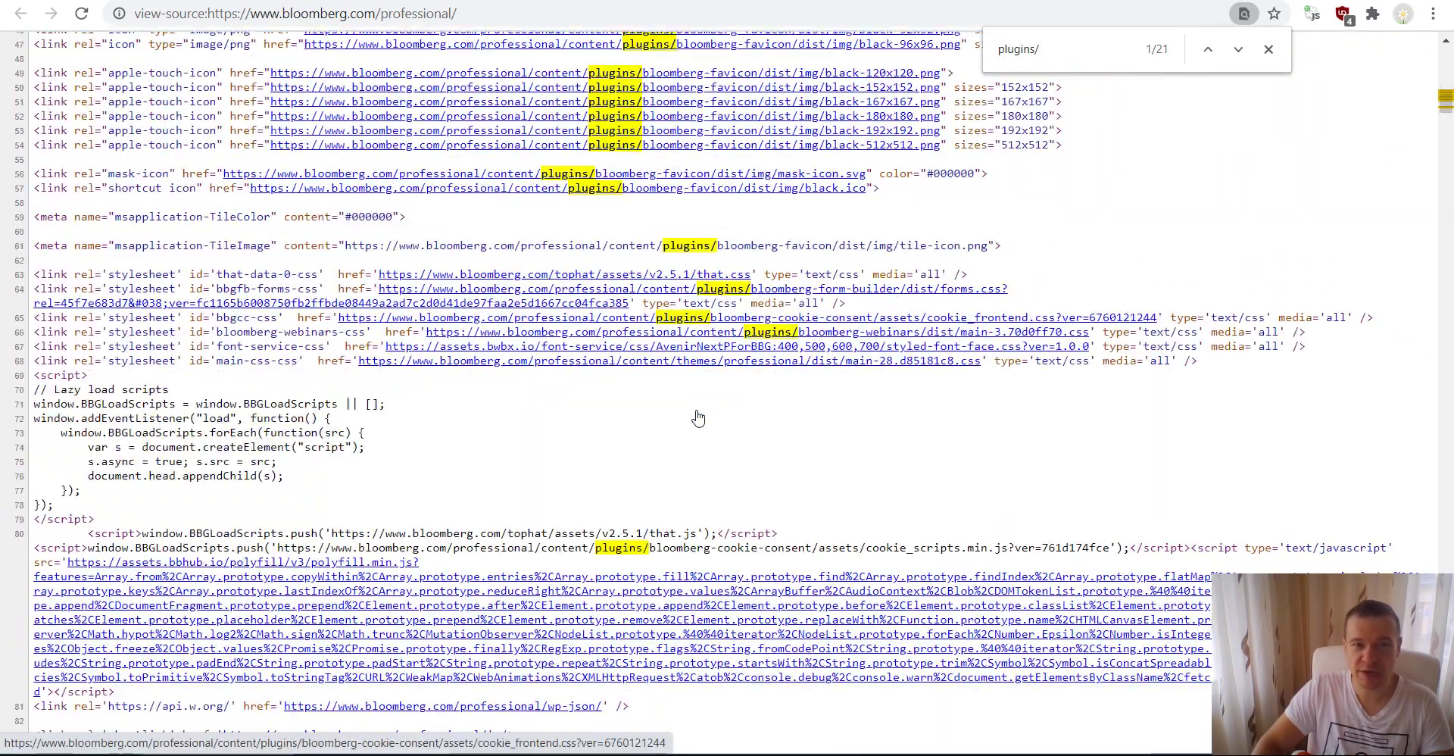
scroll(697, 415, up, 2)
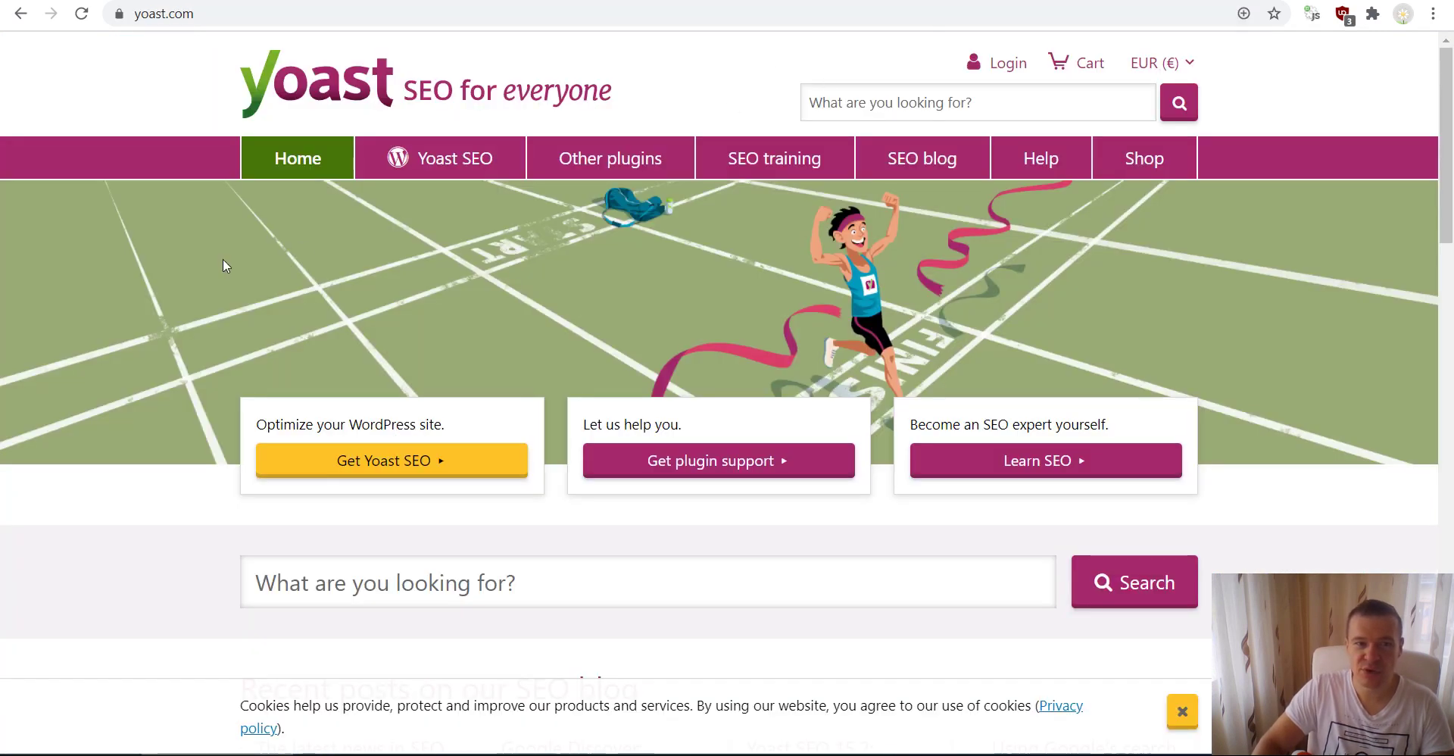
Open the yoast.com homepage's HTML source from the page's context menu, avoiding image menus
right_click(59, 339)
right_click(46, 557)
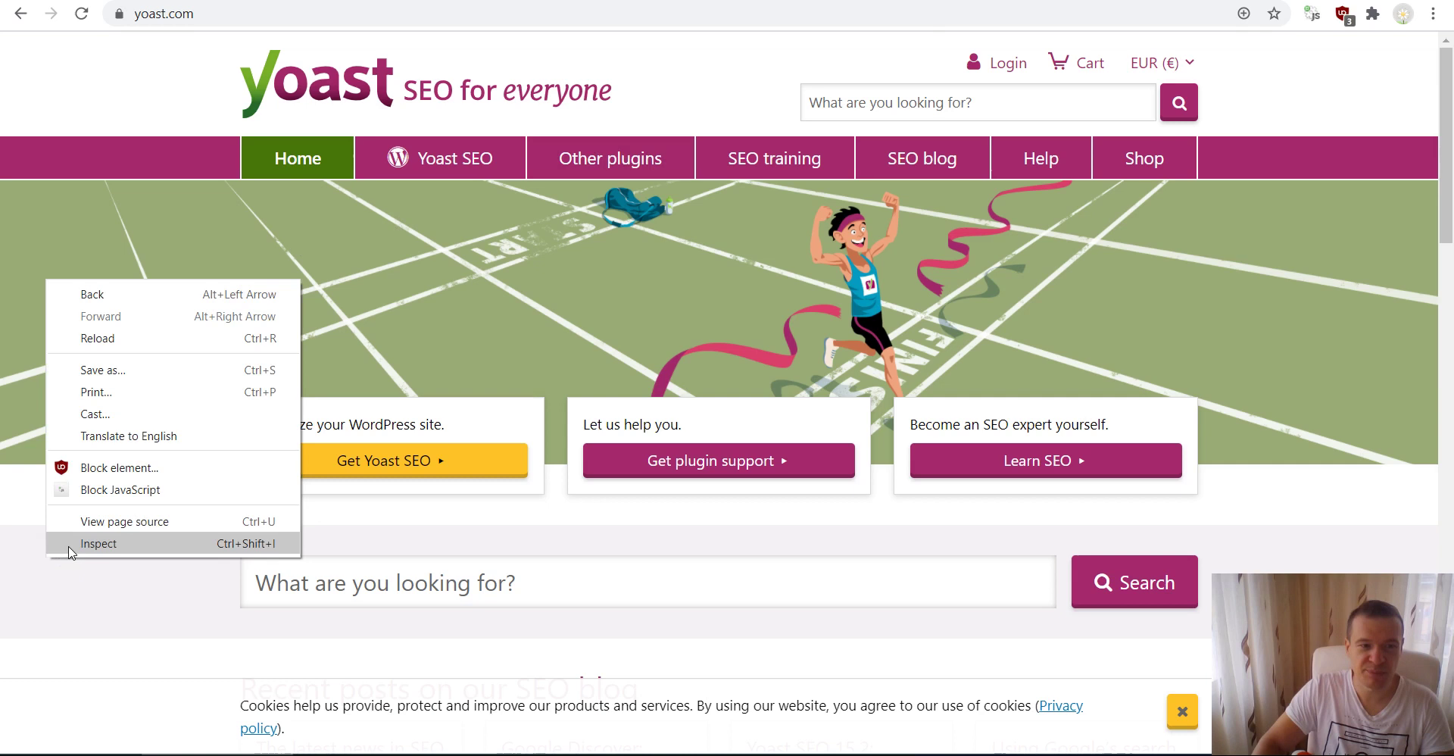
click(43, 206)
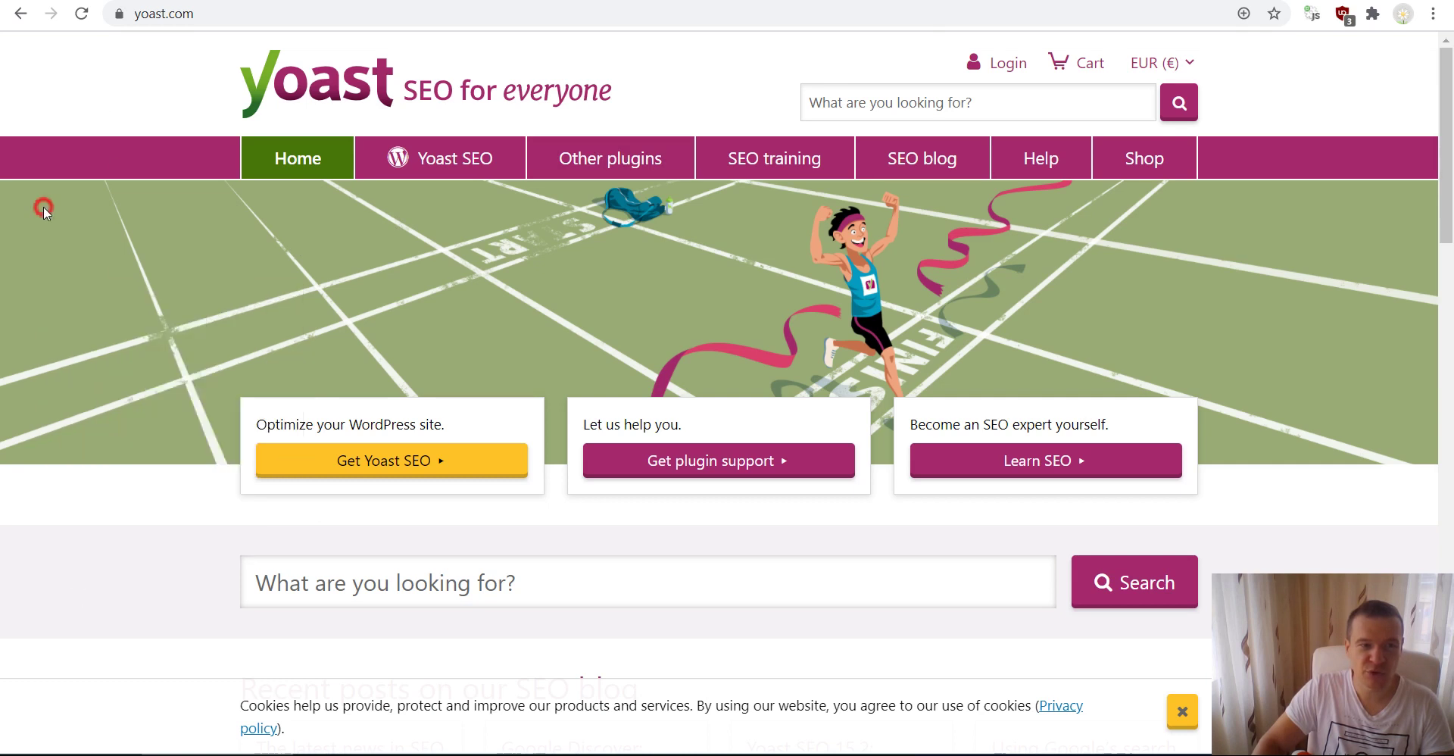
right_click(217, 273)
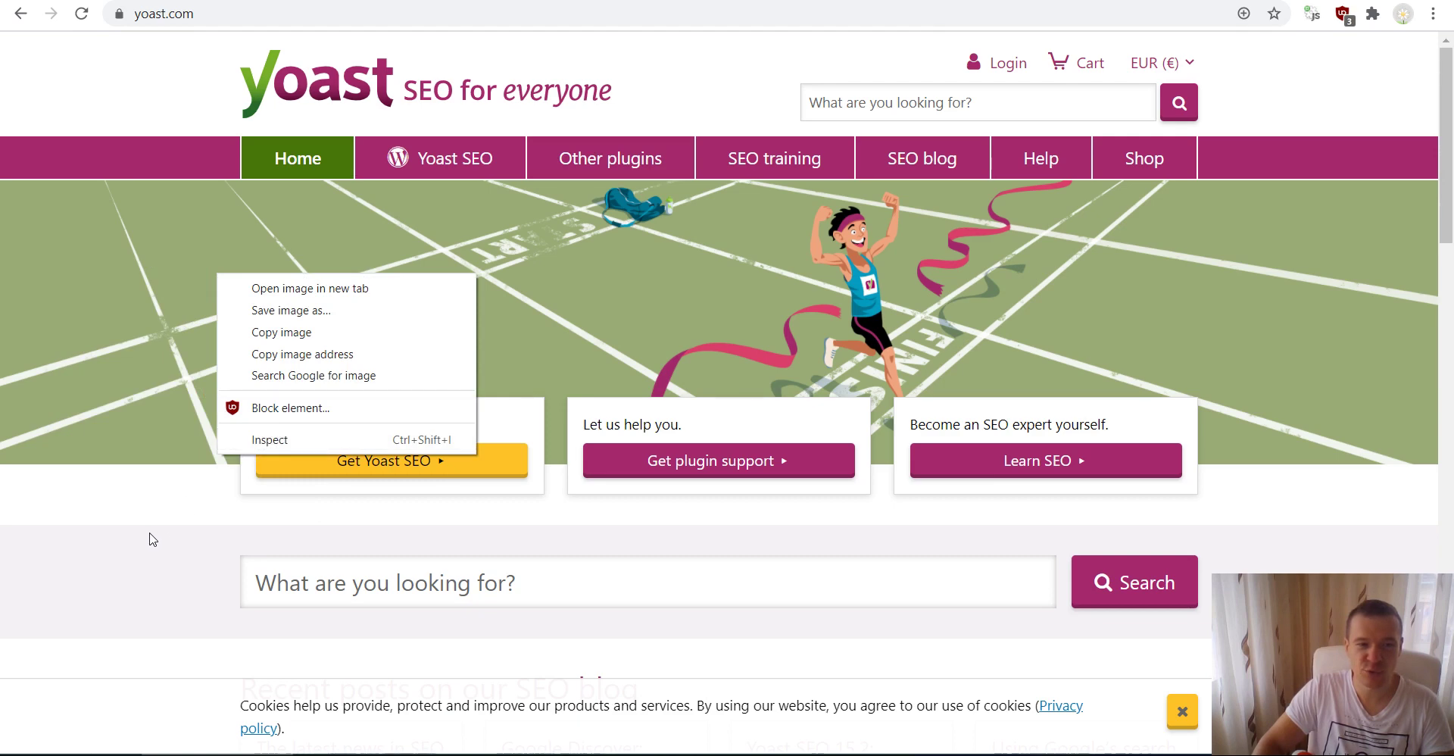
click(123, 574)
scroll(139, 386, down, 3)
right_click(133, 383)
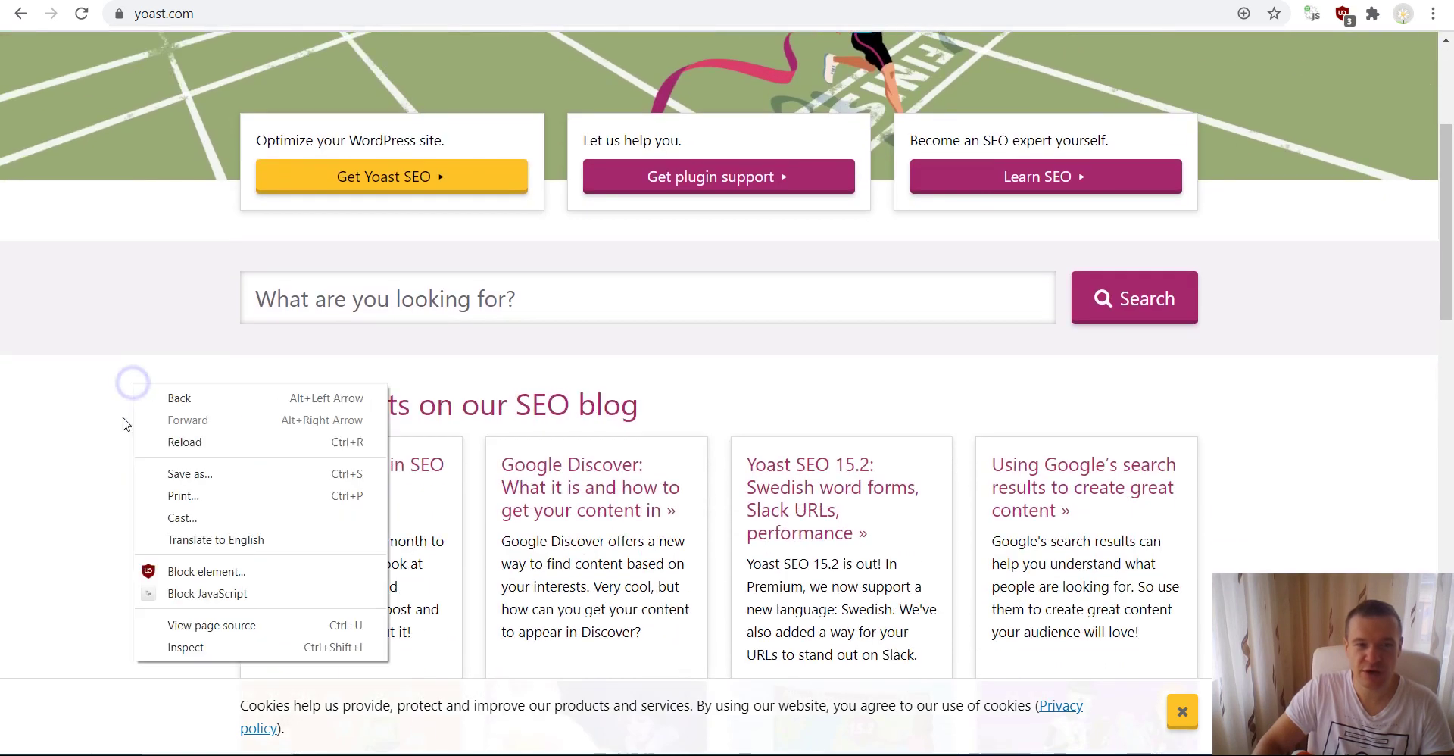
click(182, 625)
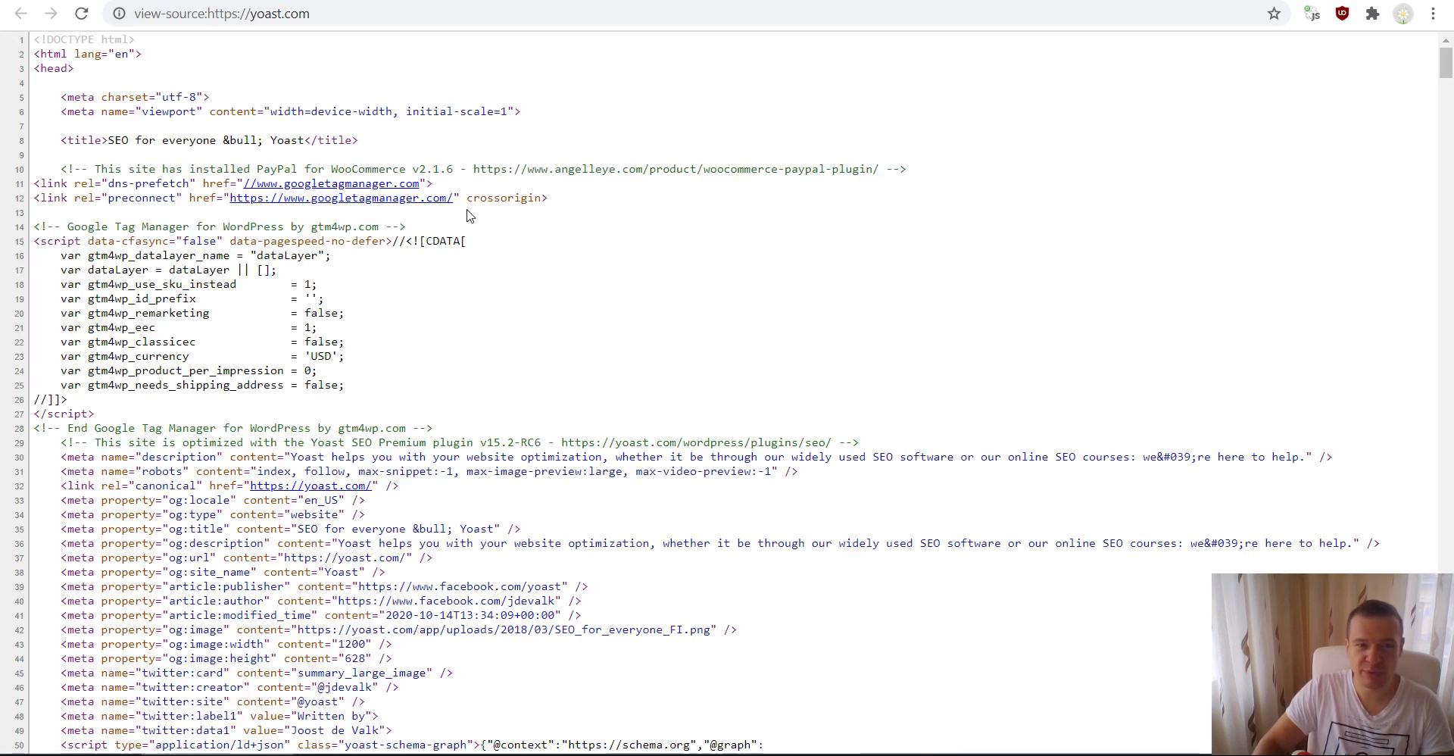
Search the Yoast source for 'plugins/' and step through matches to the one on line 579
key(ctrl+f)
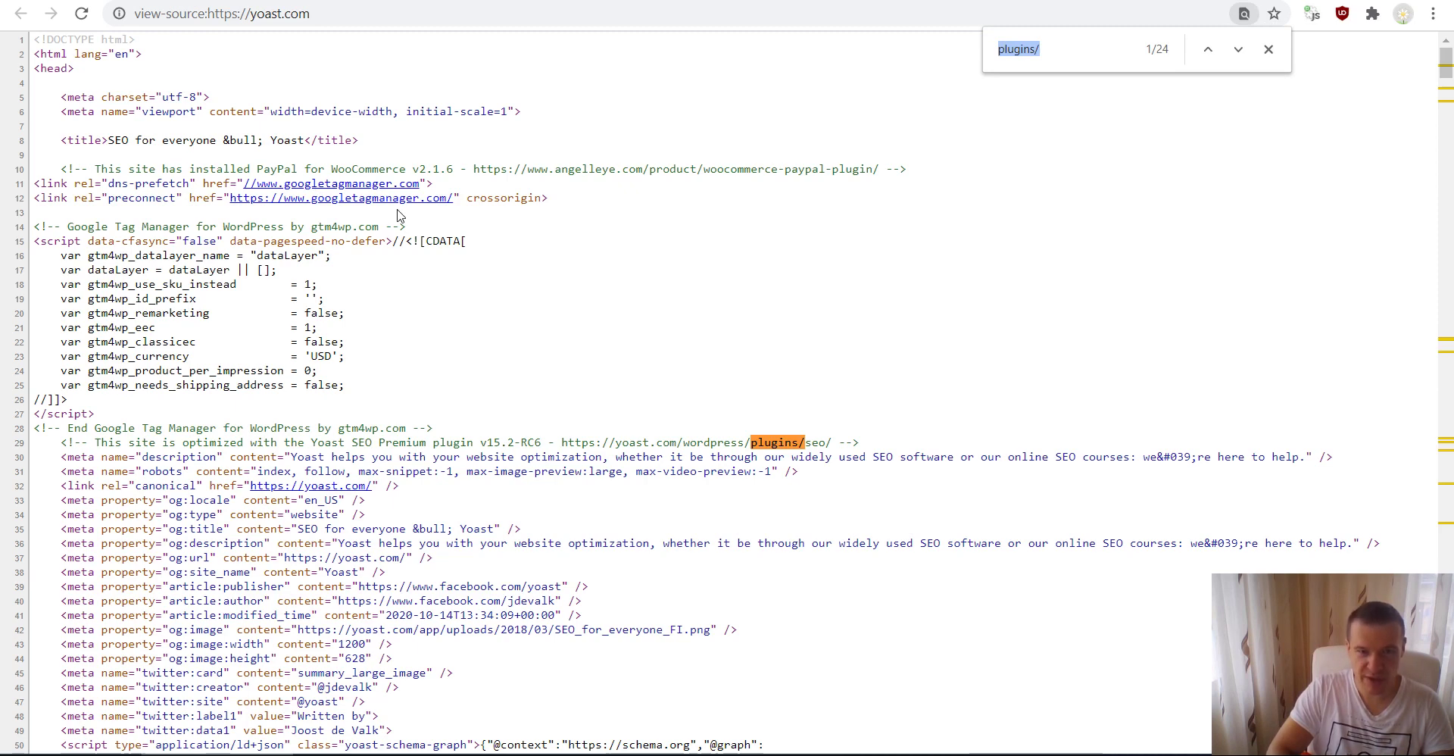
key(Return)
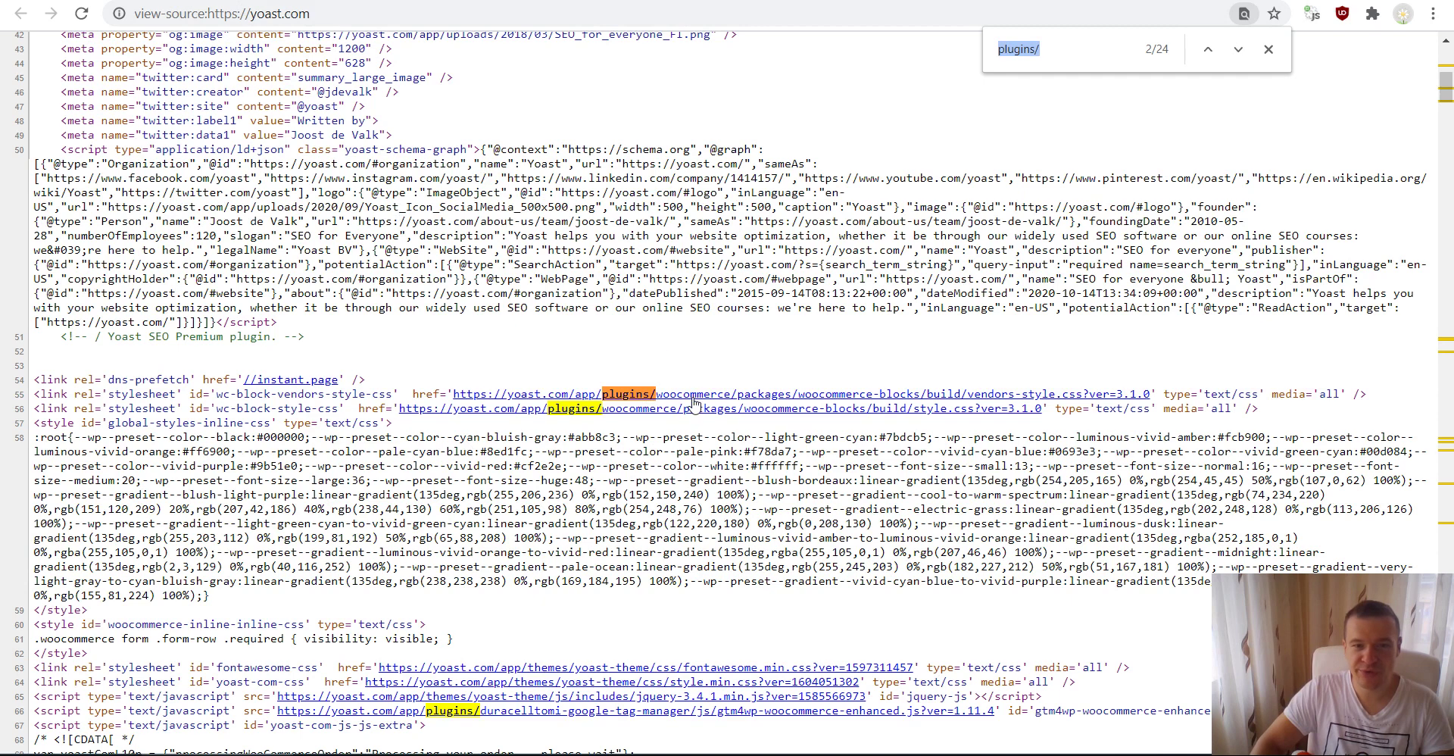
scroll(661, 519, down, 2)
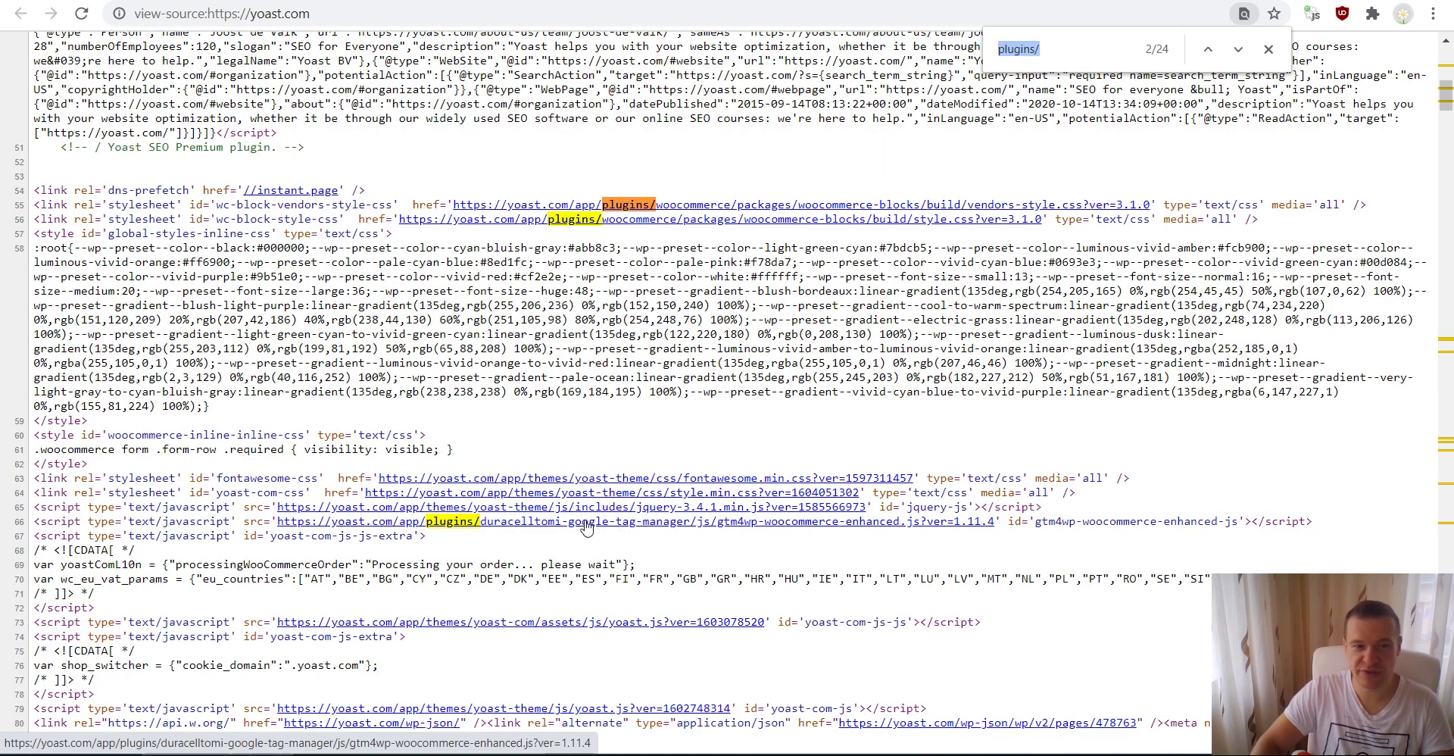
scroll(569, 533, down, 4)
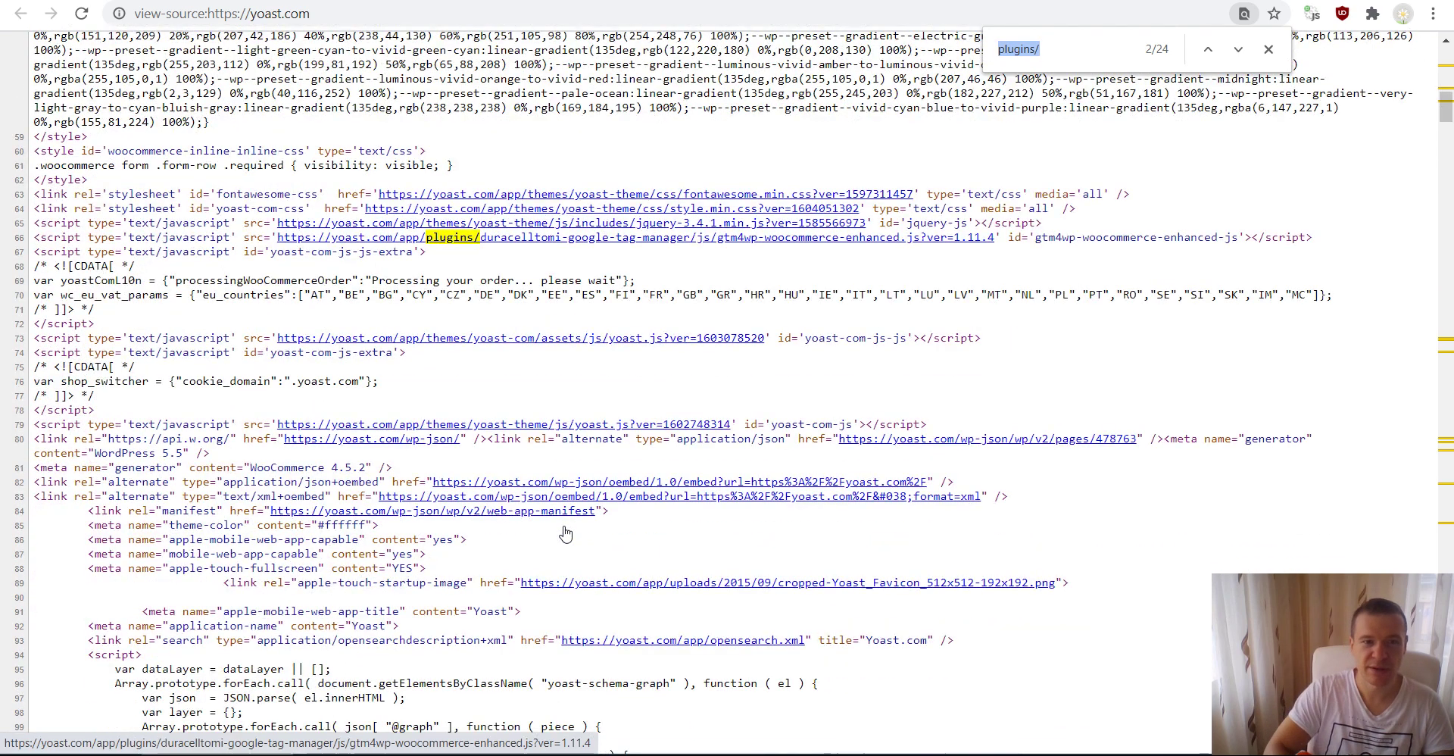
key(Return)
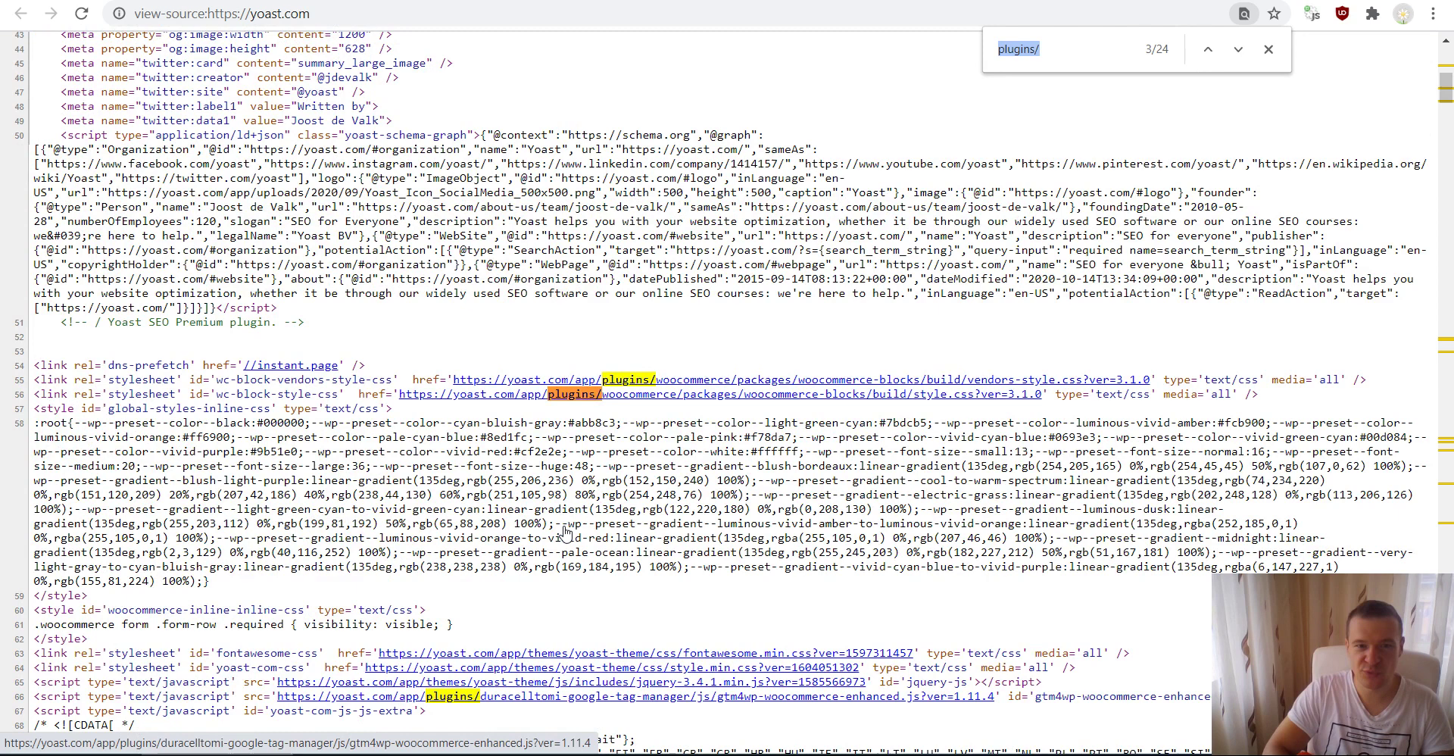
key(Return)
key(Return)
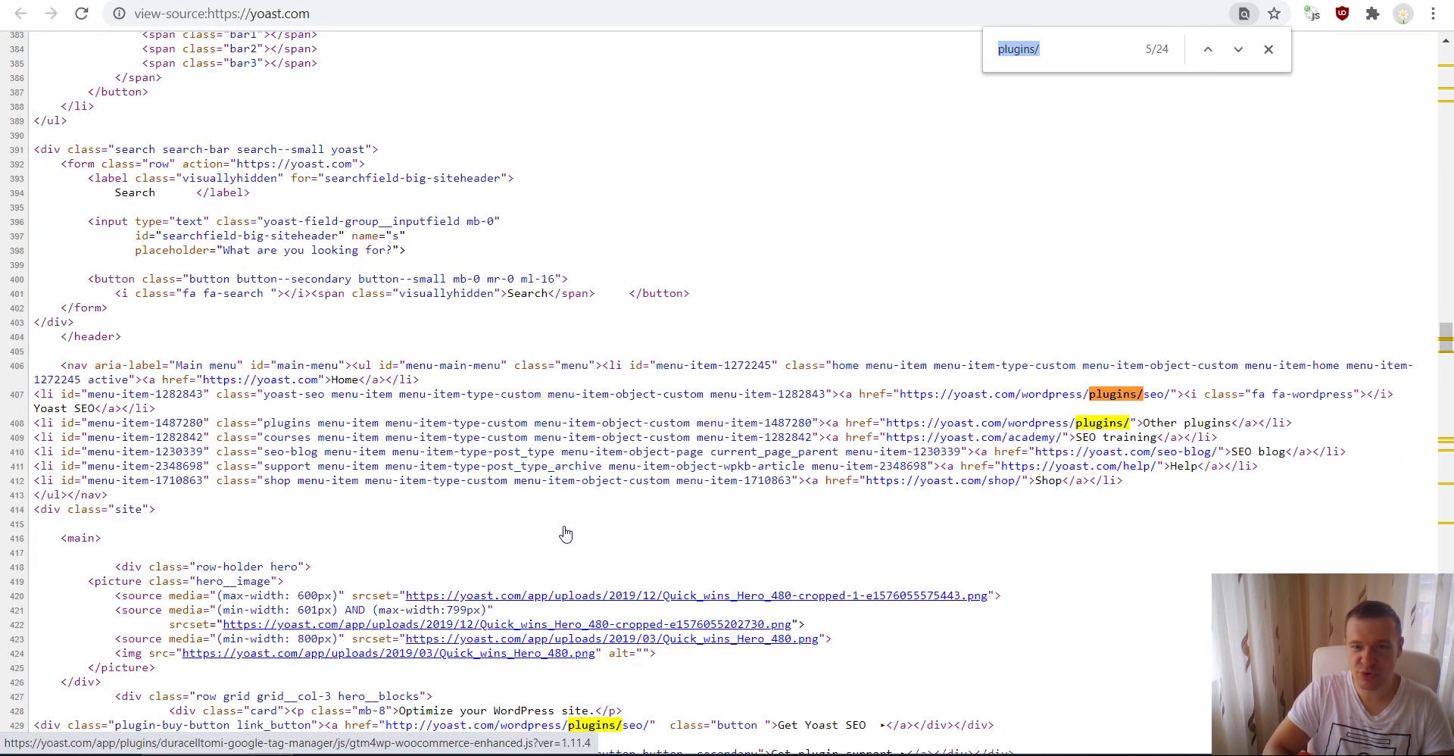
key(Return)
key(Return)
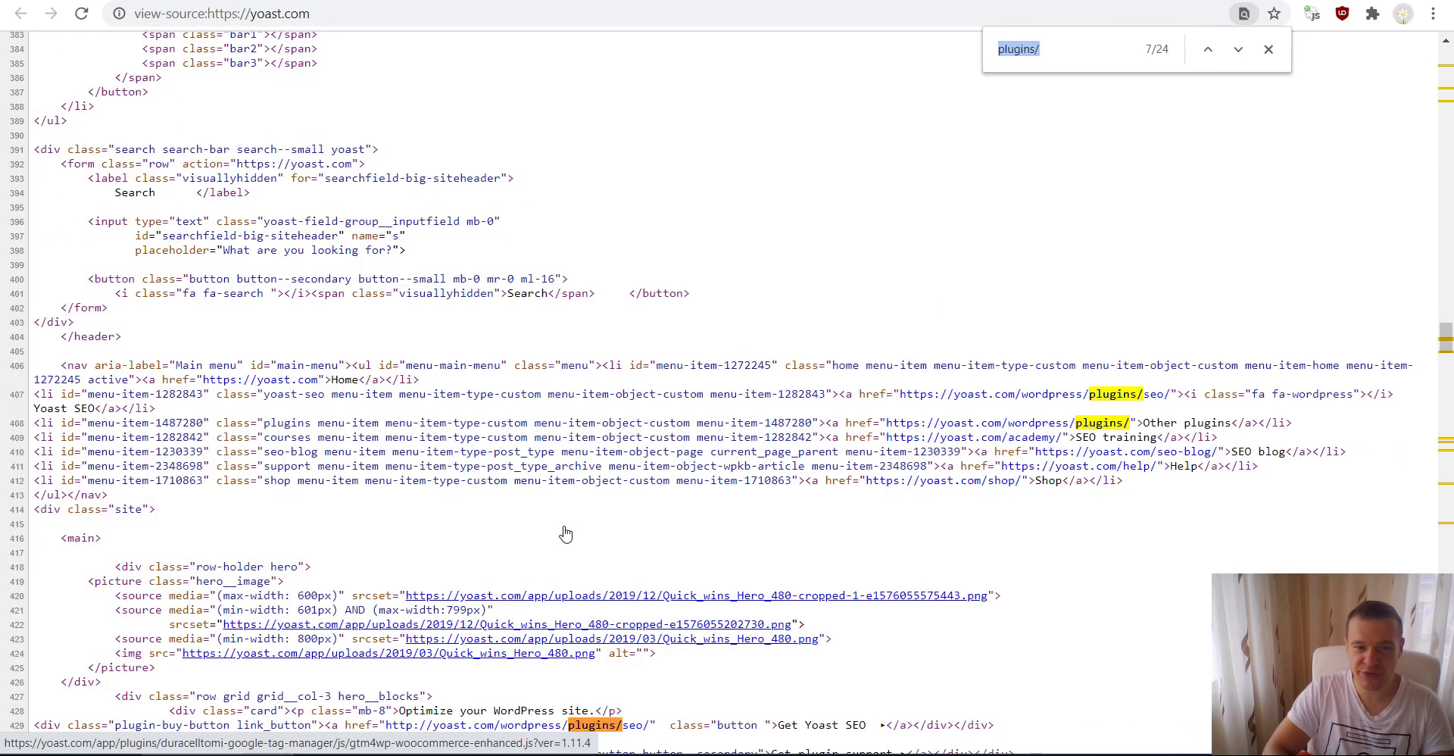
key(Return)
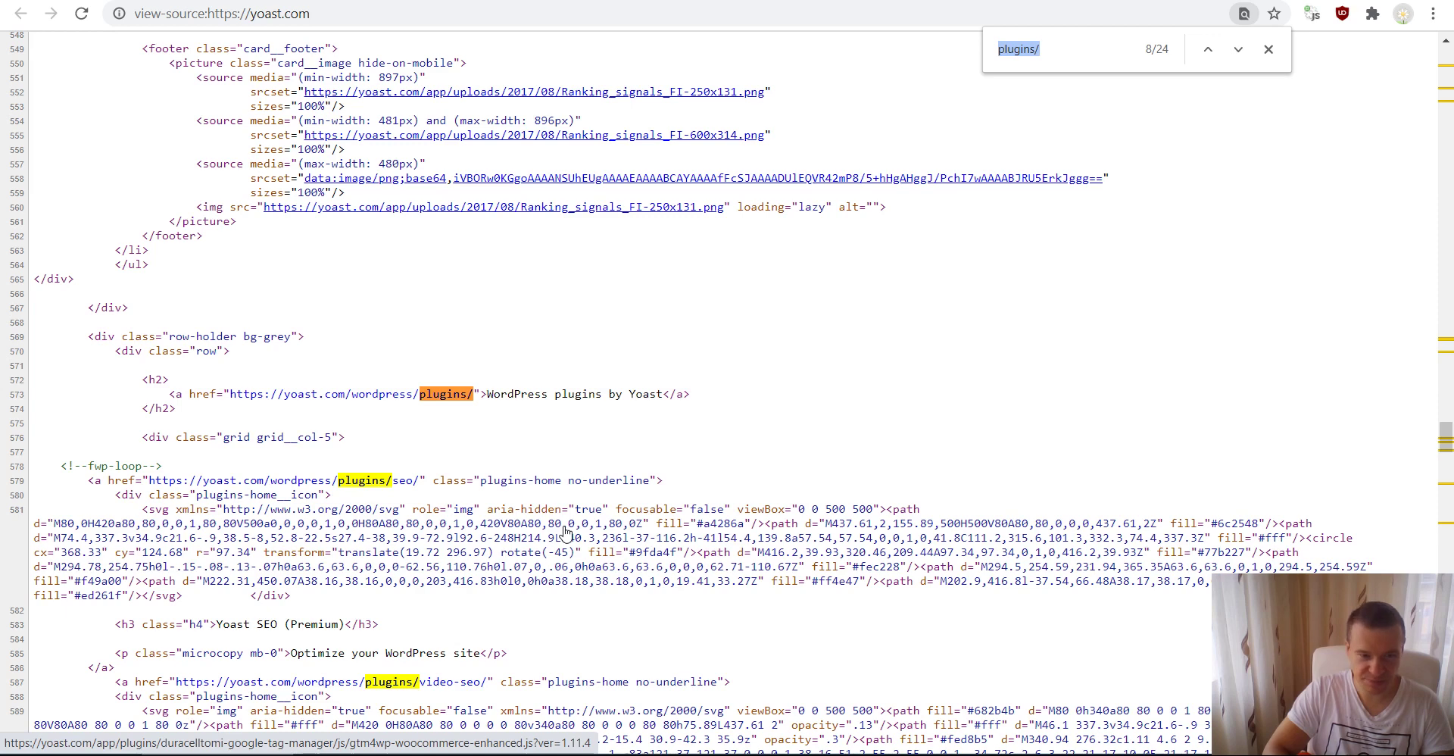
key(Return)
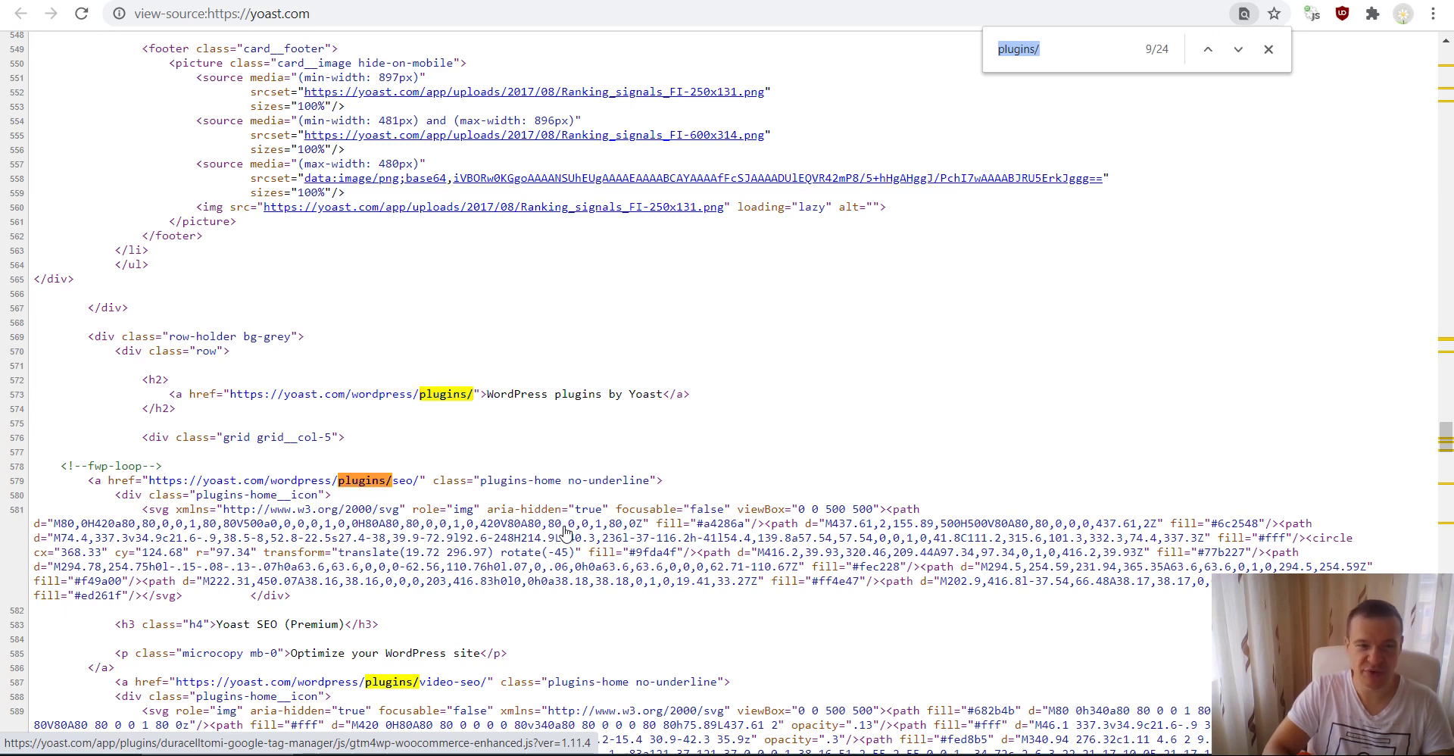
key(Return)
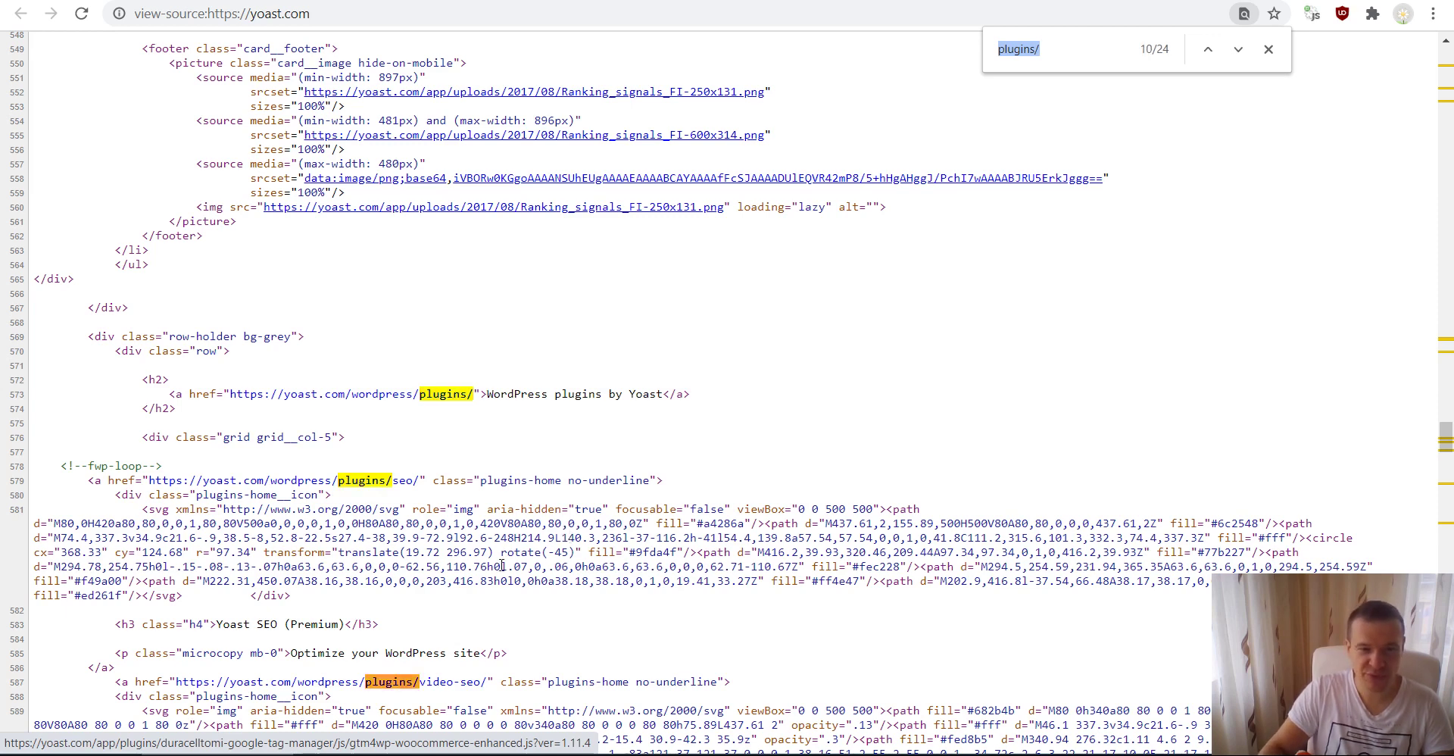
Scroll around the tenth match to inspect the Video SEO and Local SEO plugin links
scroll(436, 696, down, 5)
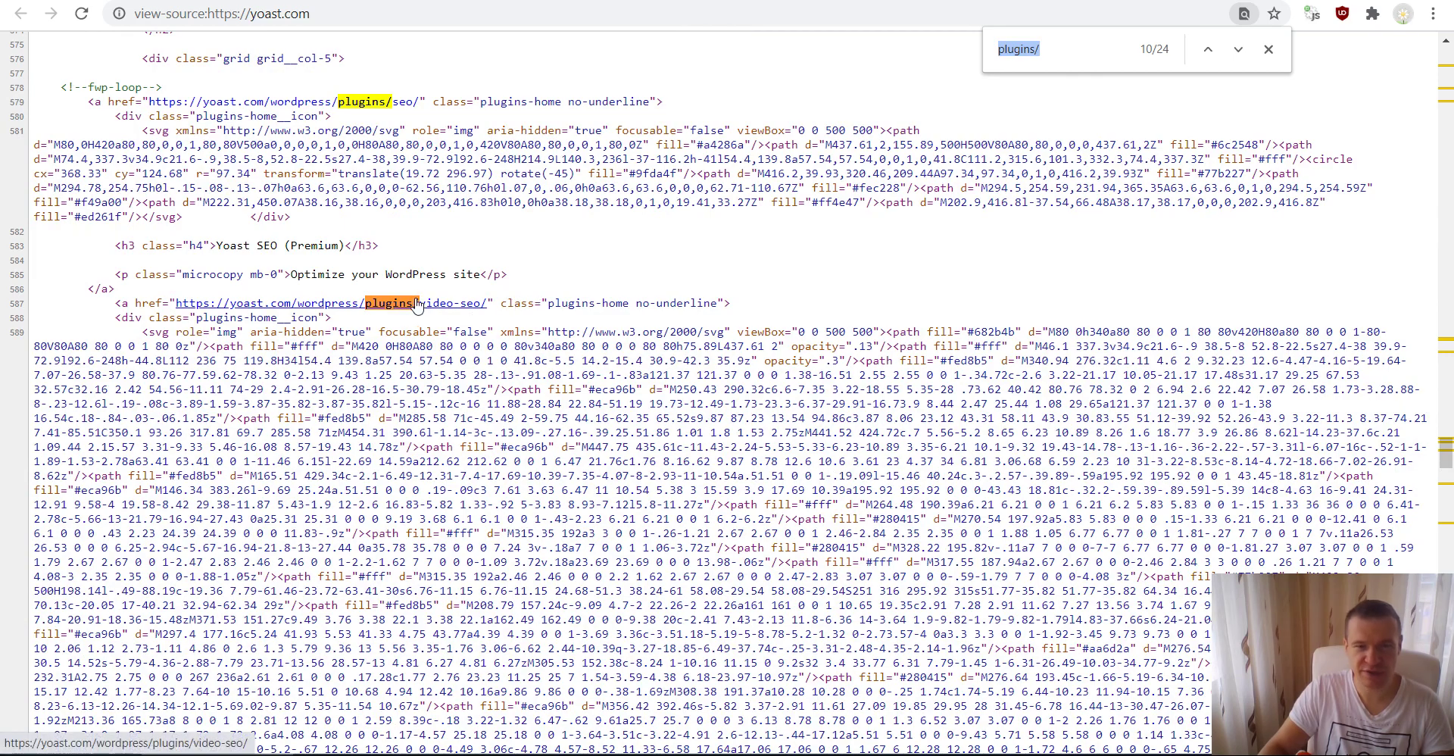
scroll(416, 303, down, 6)
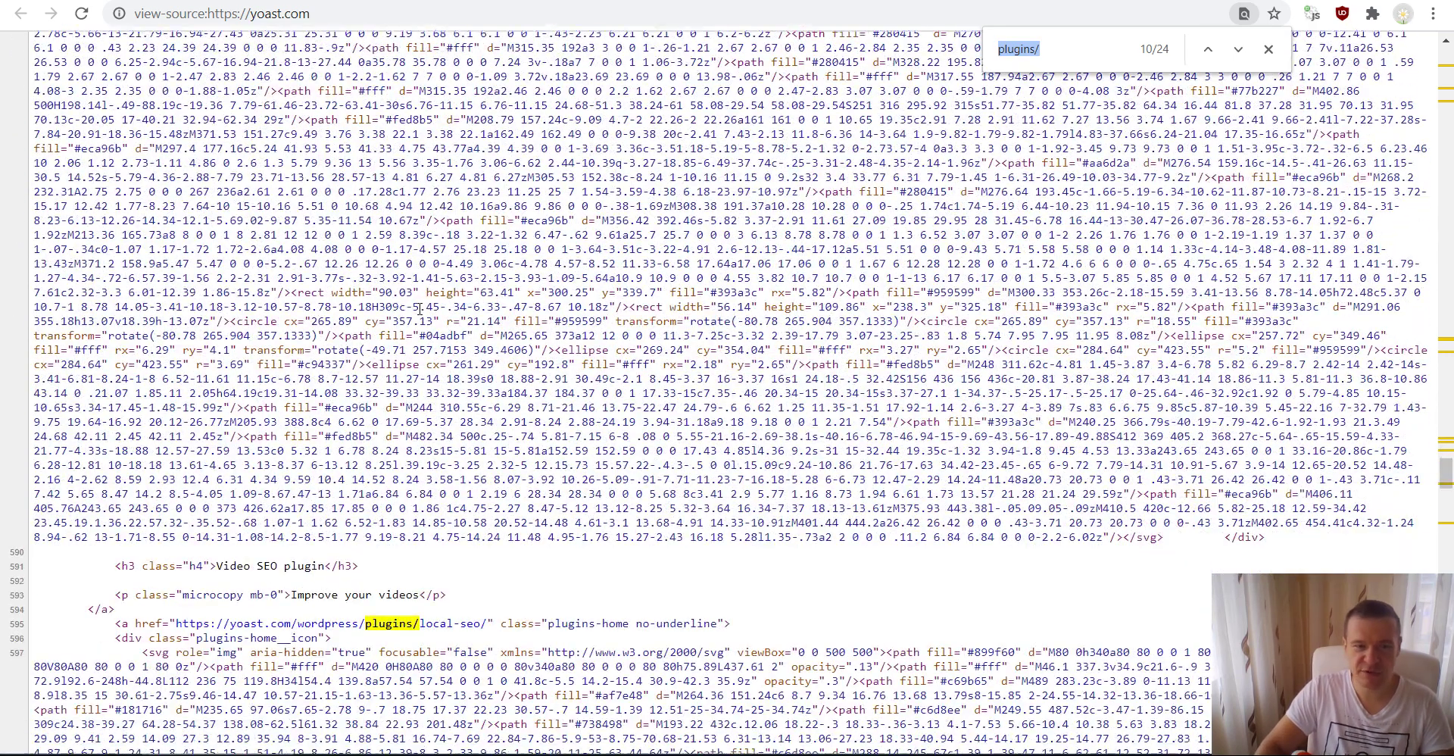
scroll(419, 309, down, 2)
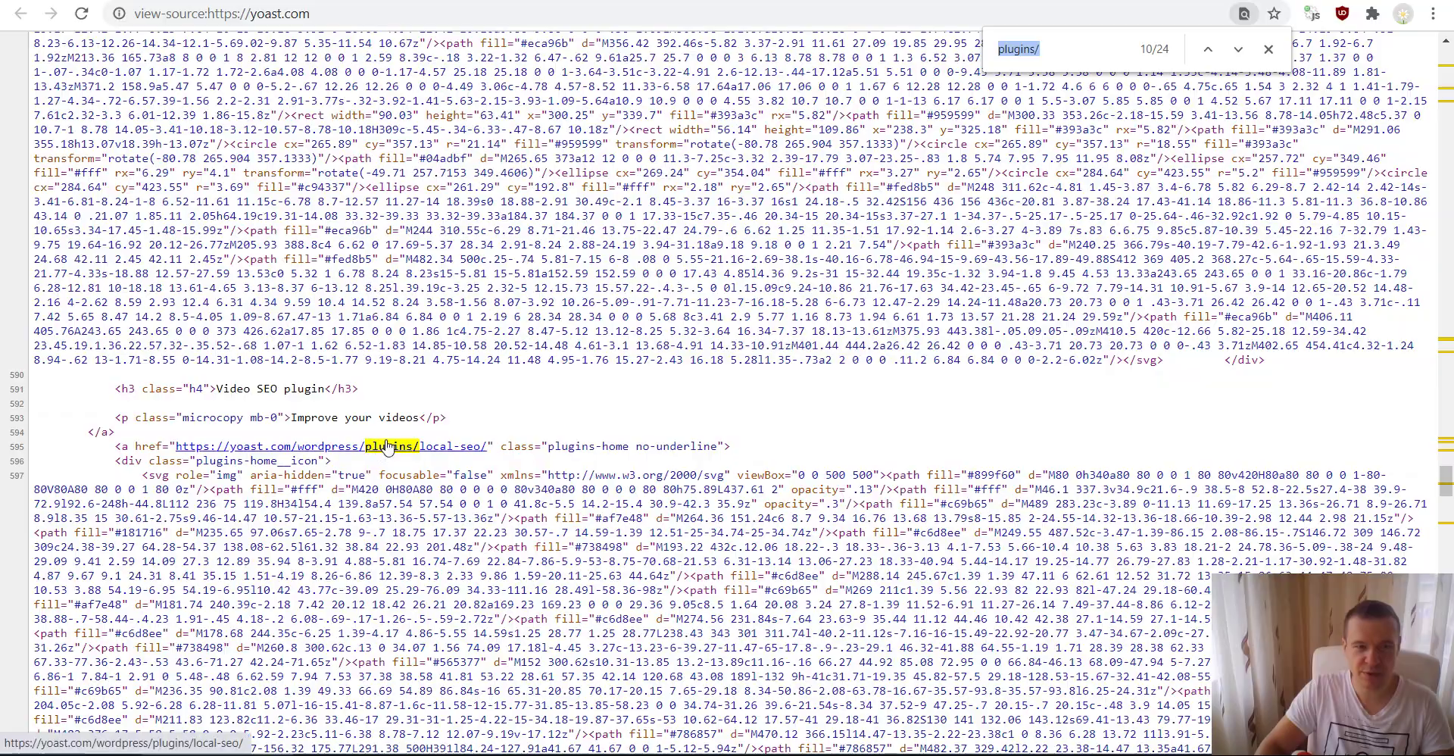
scroll(431, 428, up, 8)
scroll(431, 428, up, 10)
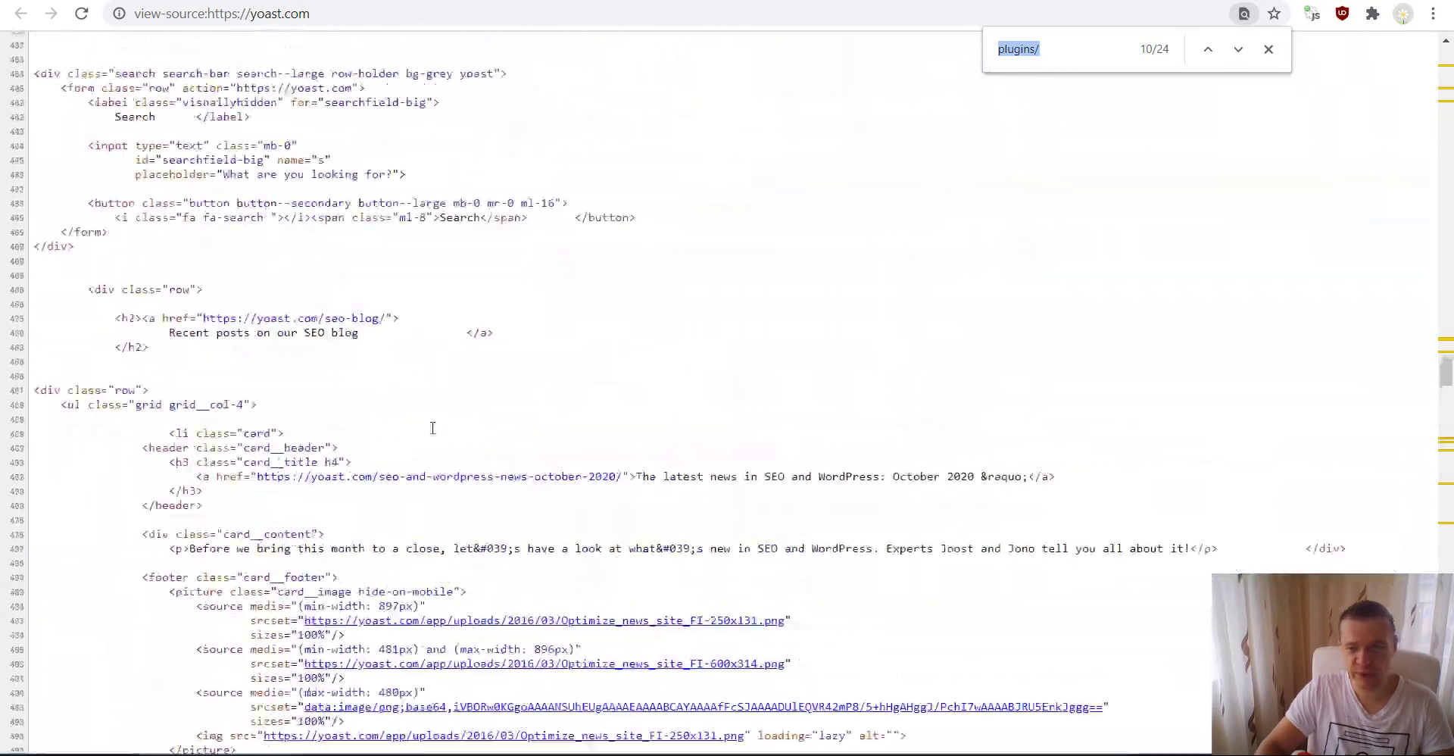
scroll(433, 428, up, 20)
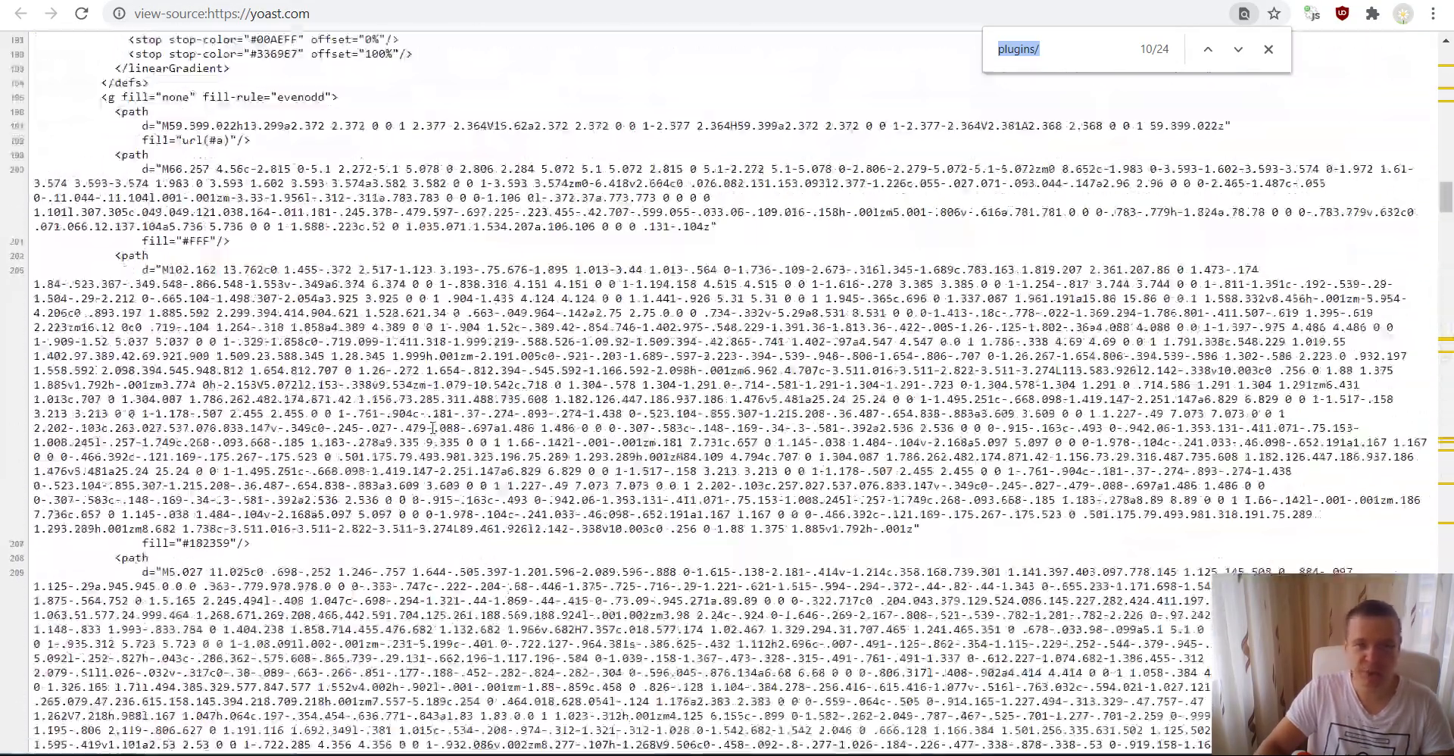
scroll(432, 427, up, 20)
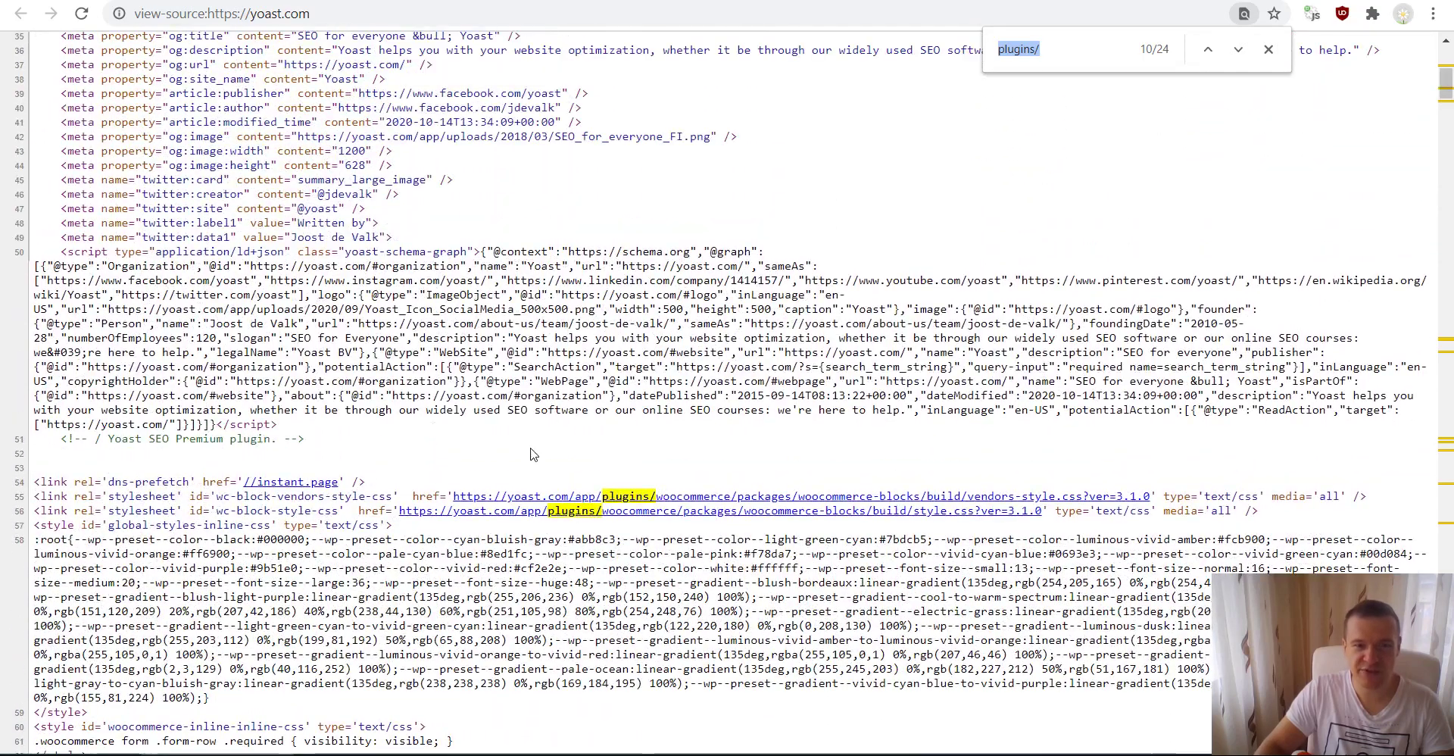
scroll(452, 318, up, 5)
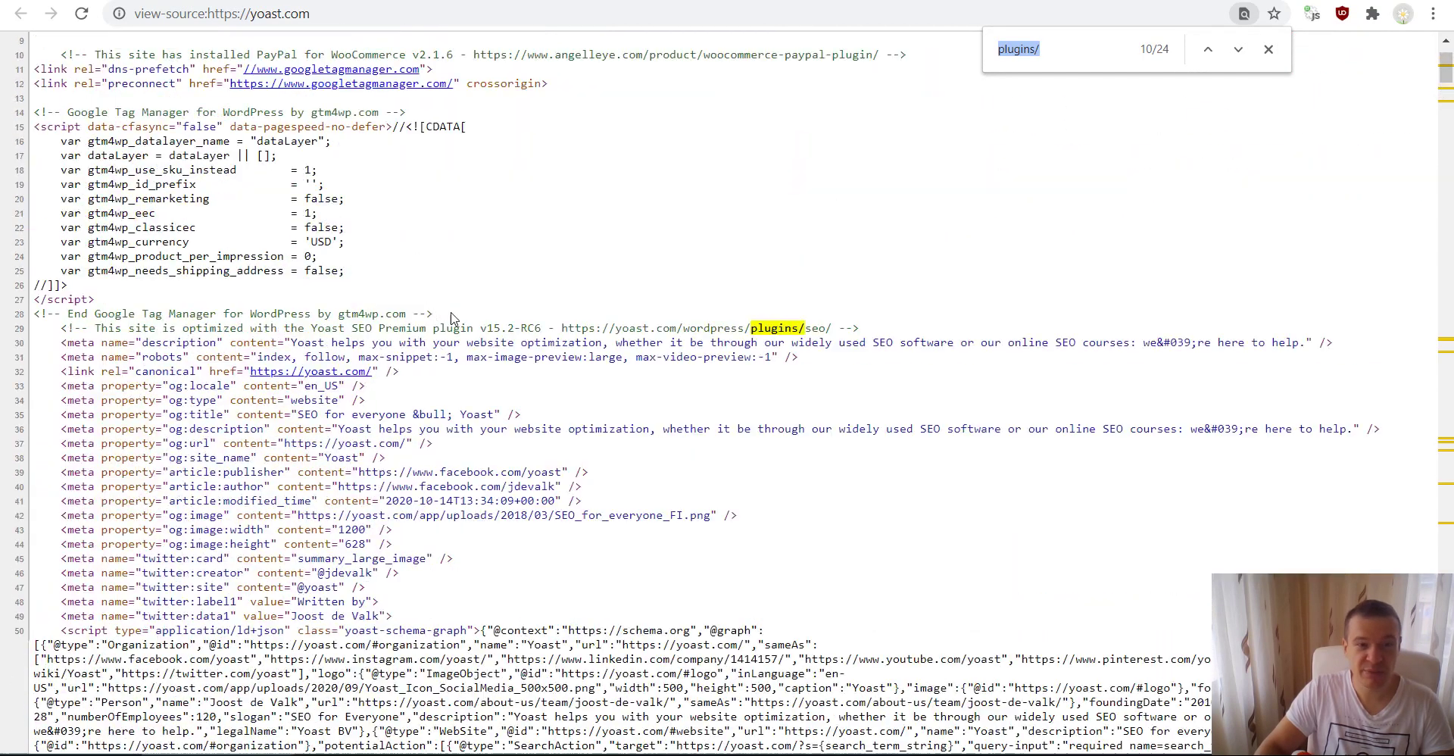
Open TechCrunch's page source and search 'themes/', finding 3 matches including techcrunch-2017
key(ctrl+Tab)
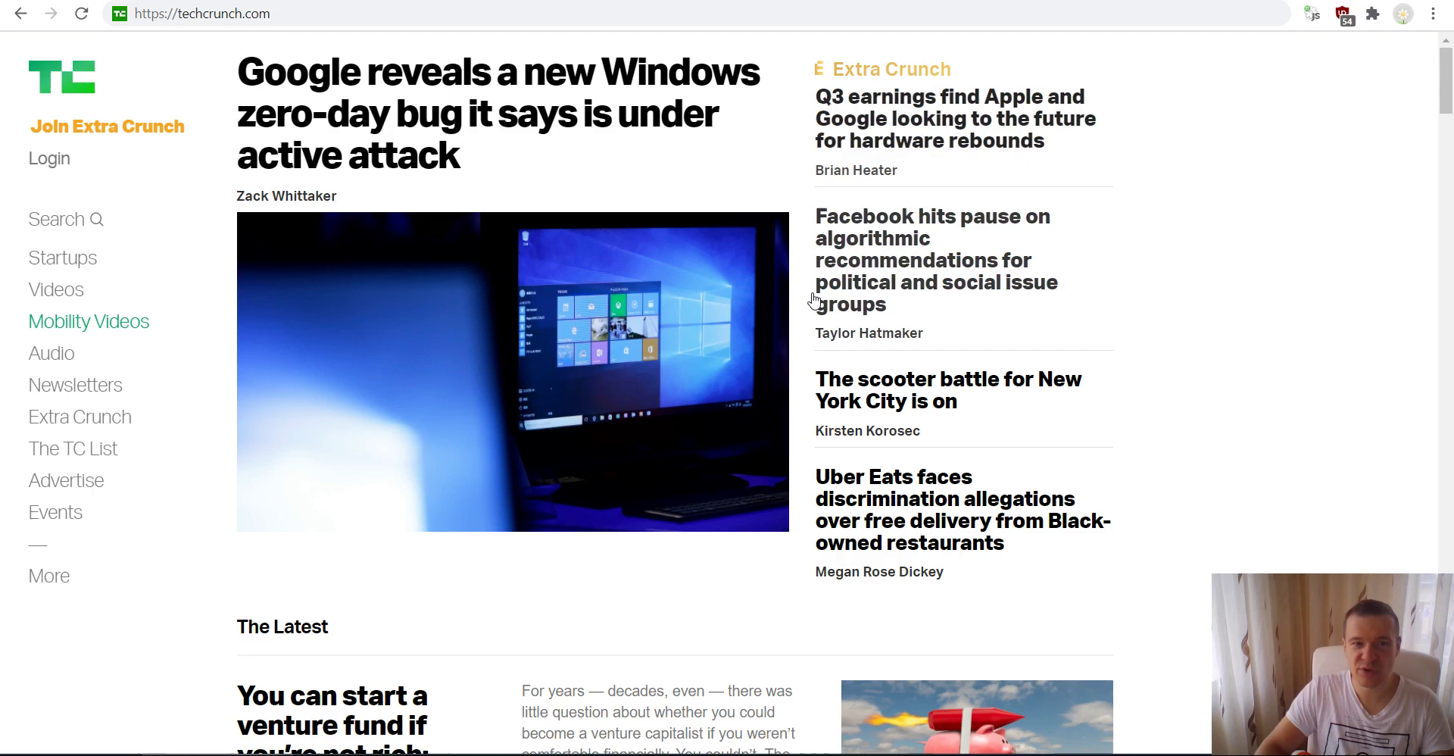
right_click(1227, 236)
click(1267, 475)
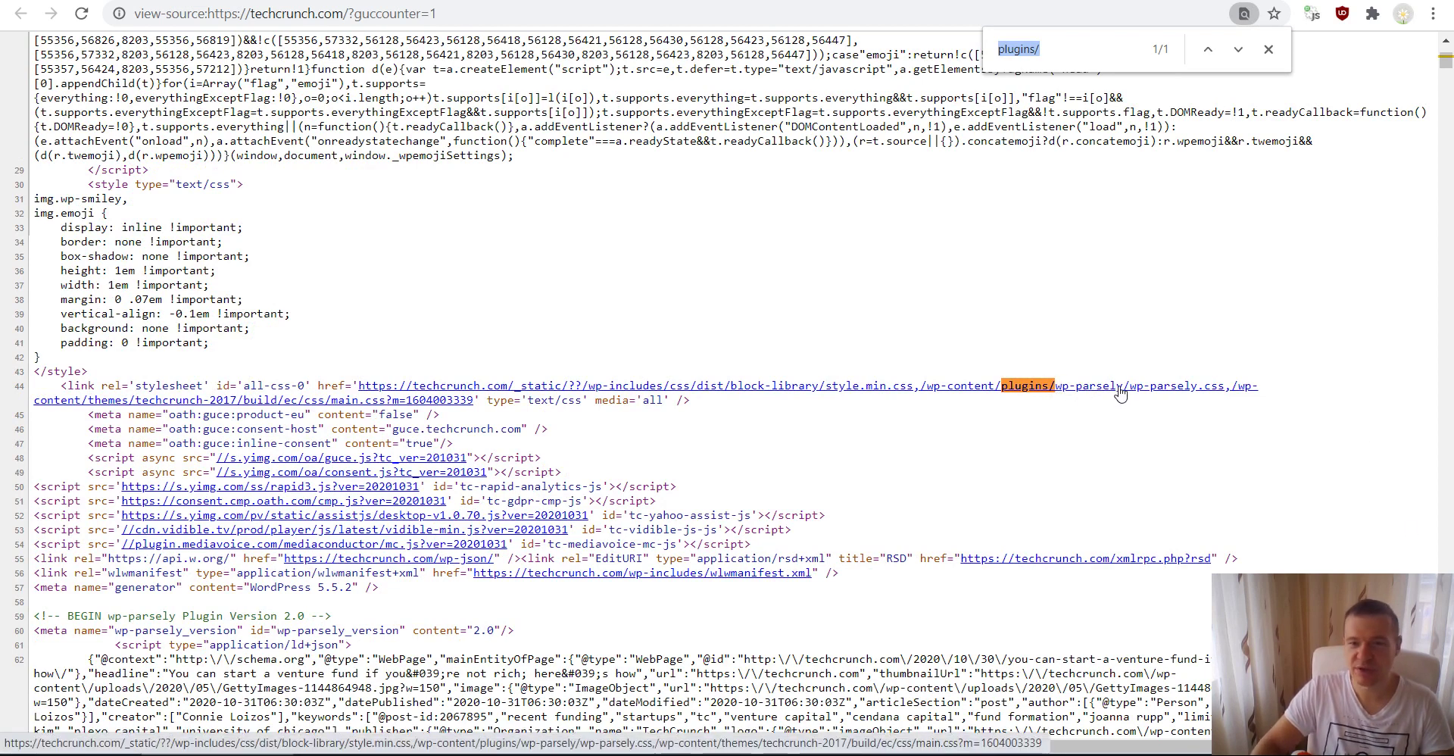
text(the)
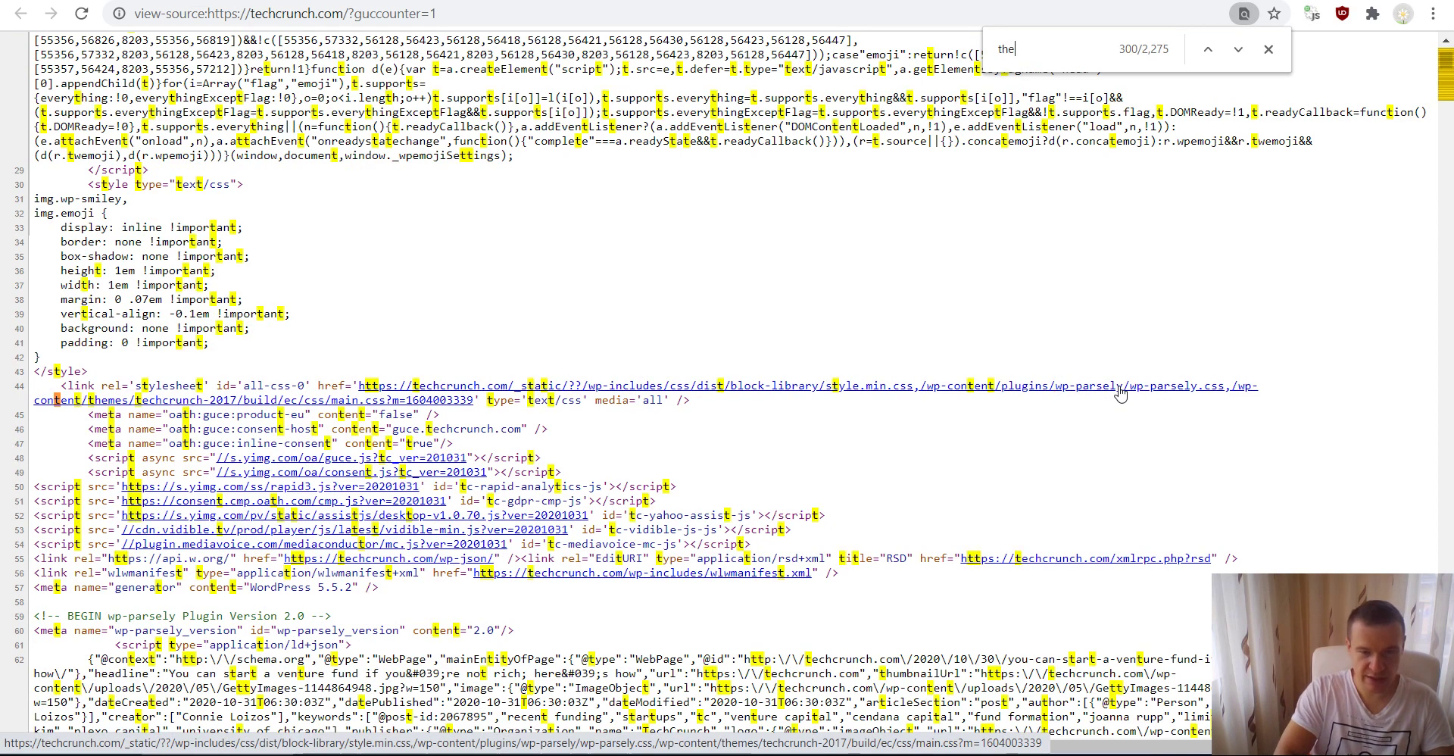
text(mes/)
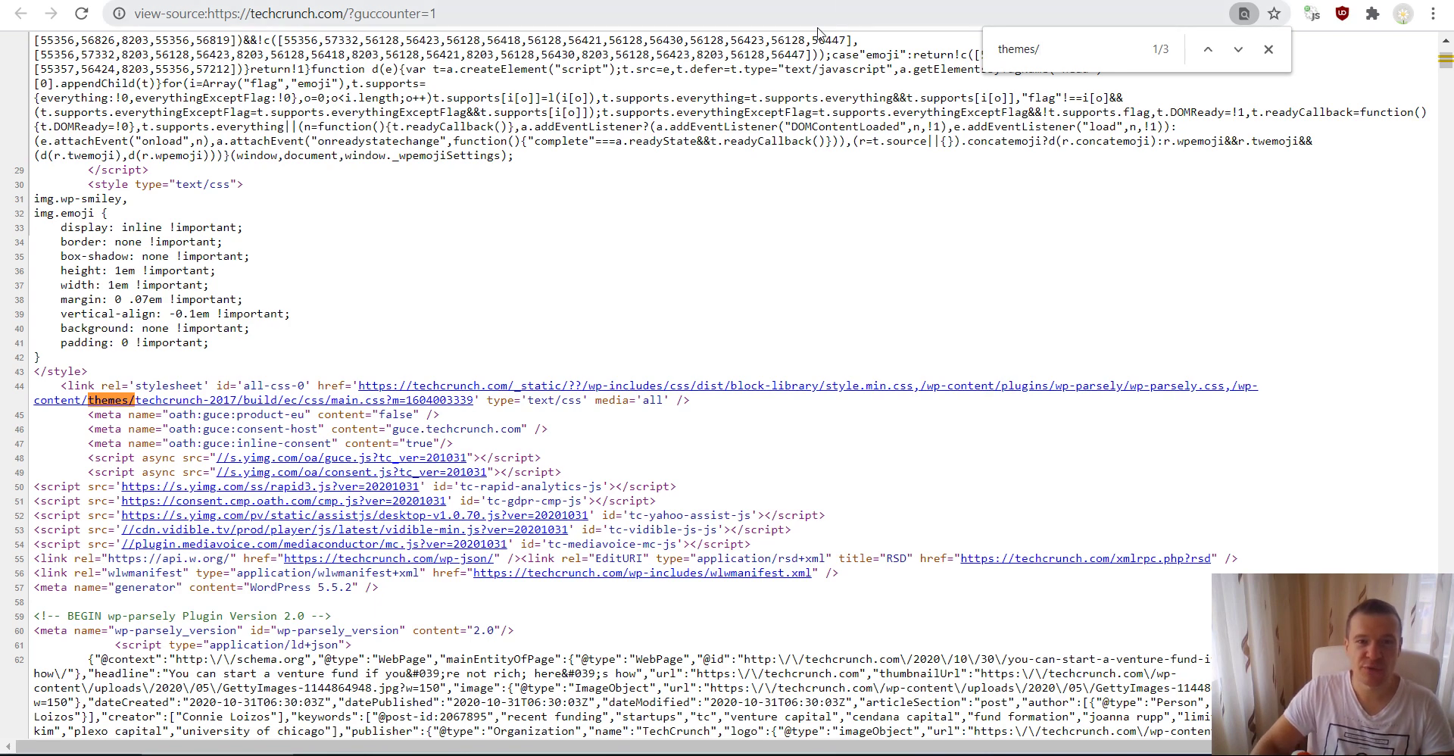
scroll(697, 250, up, 4)
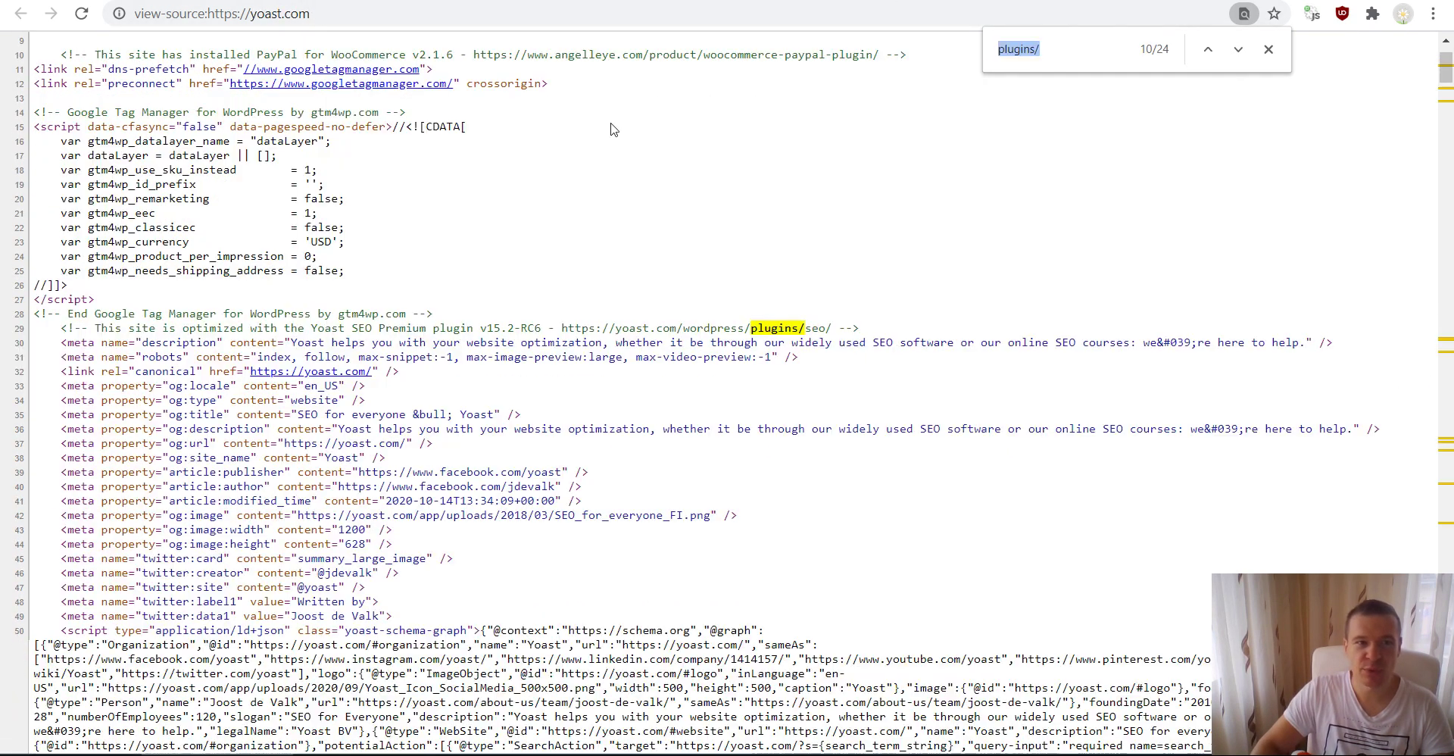
Highlight plugins/ in the Yoast SEO Premium comment and the Google Tag Manager comment on line 14
scroll(488, 205, up, 4)
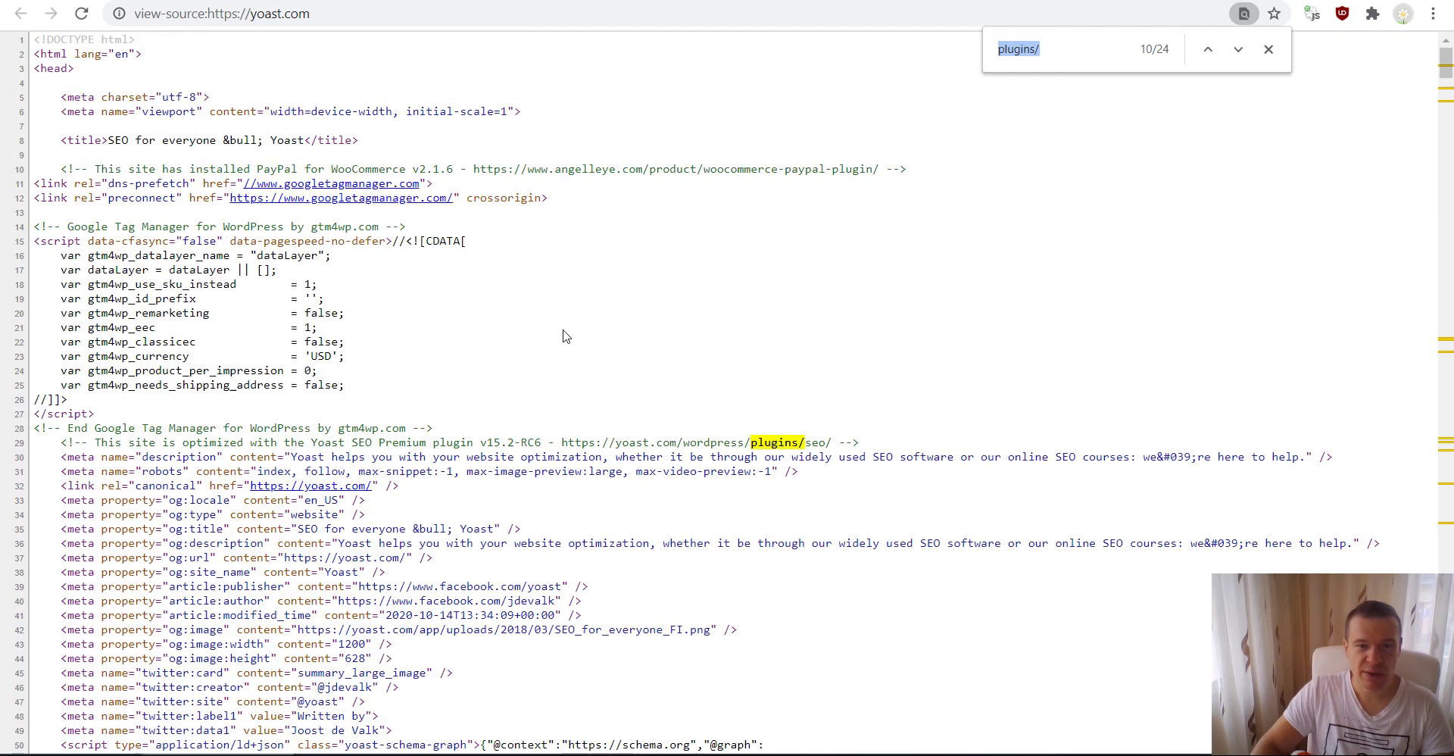
drag(748, 441, 809, 443)
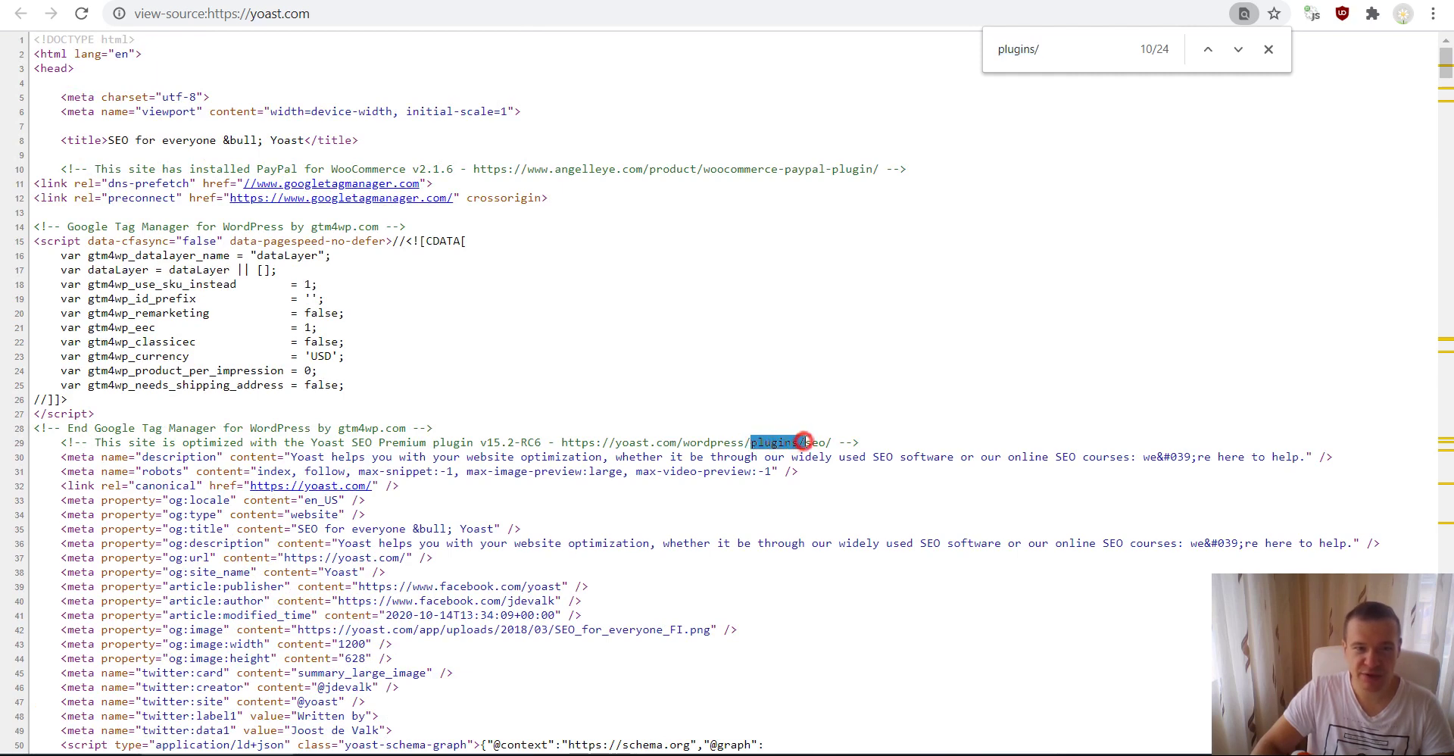
click(689, 397)
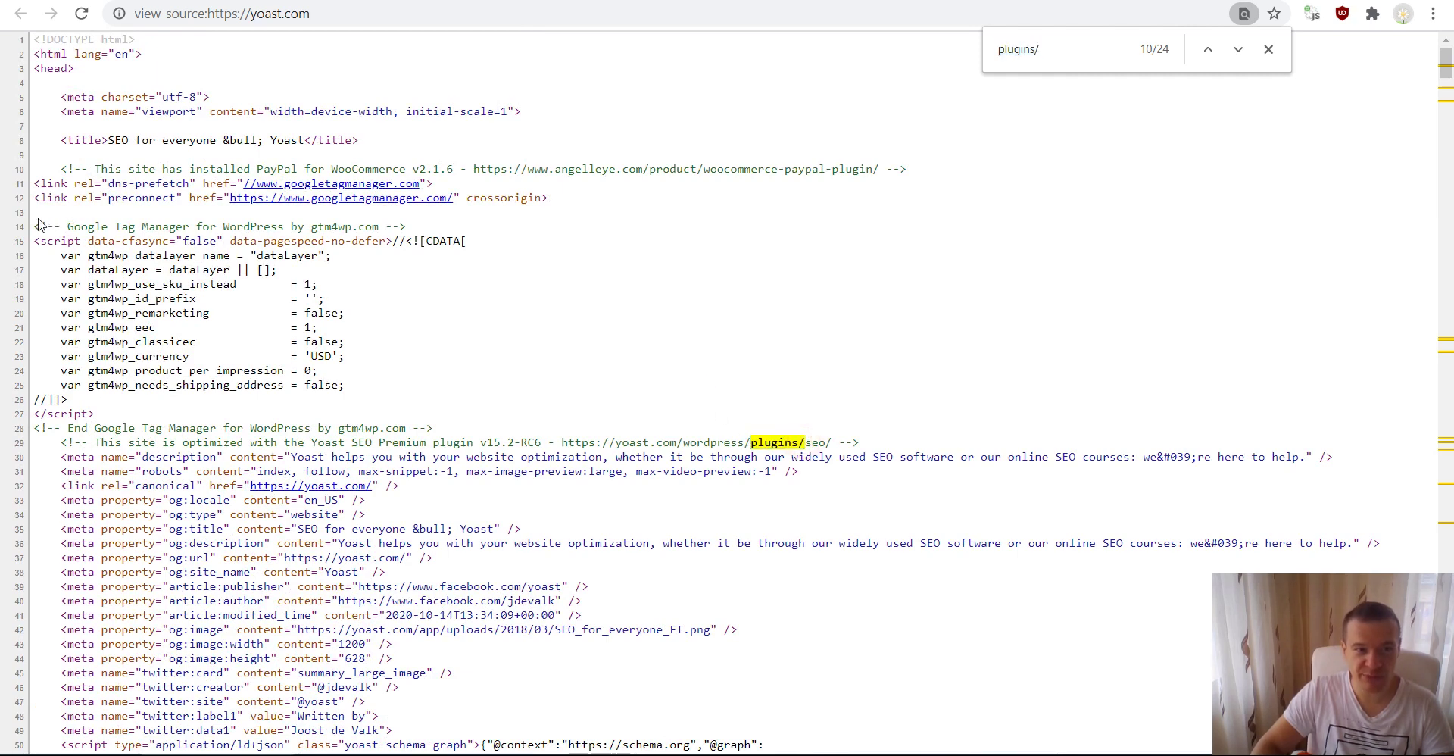
drag(33, 226, 414, 229)
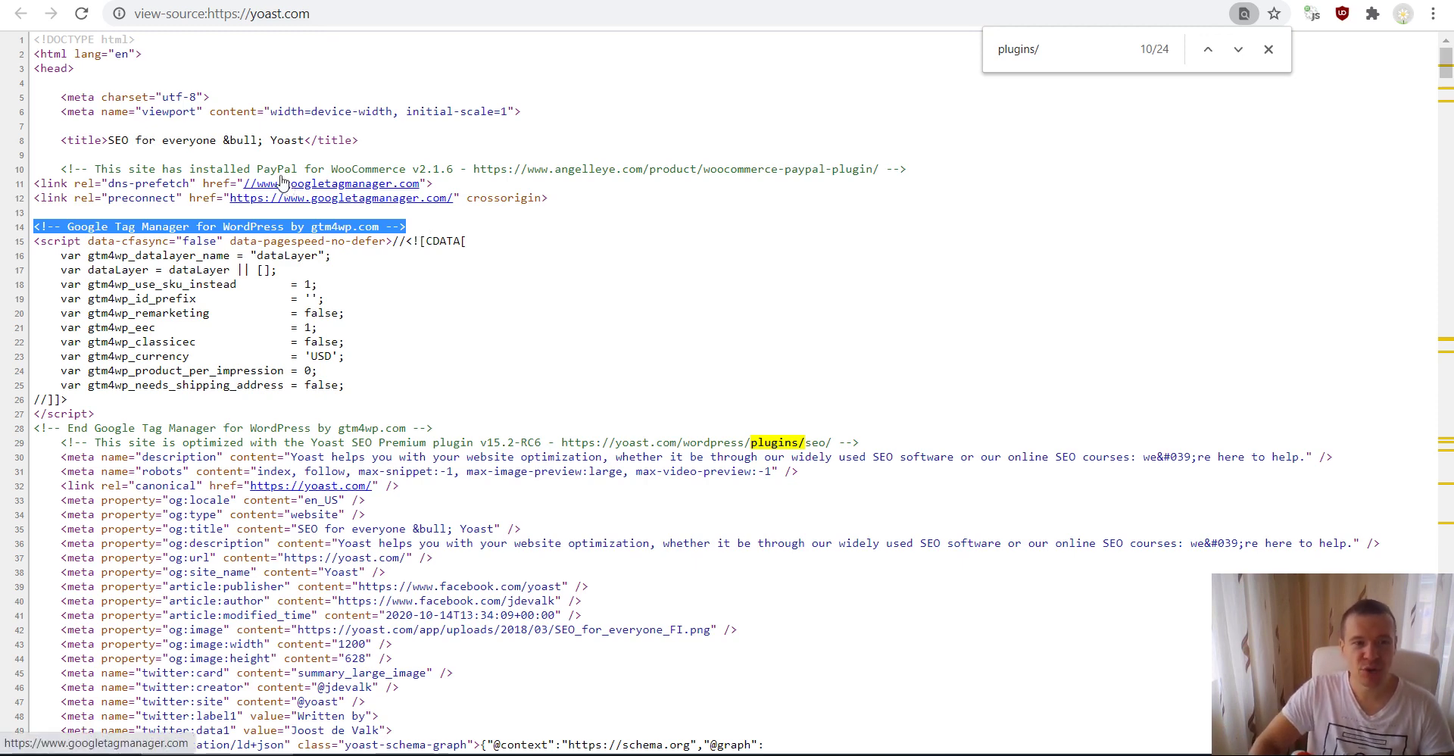
Highlight the PayPal for WooCommerce comment on line 10, then reselect the search query
double_click(110, 168)
drag(110, 168, 195, 168)
click(182, 171)
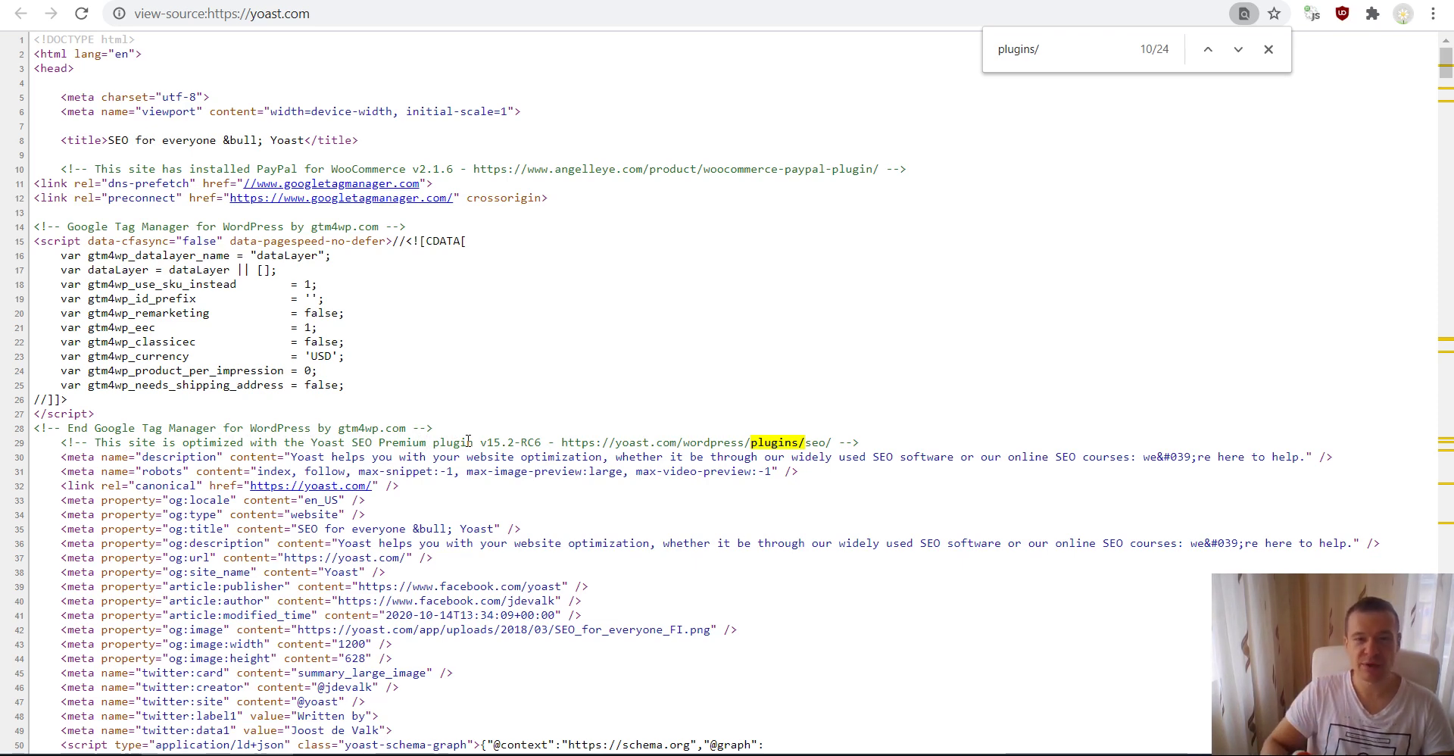
key(ctrl+f)
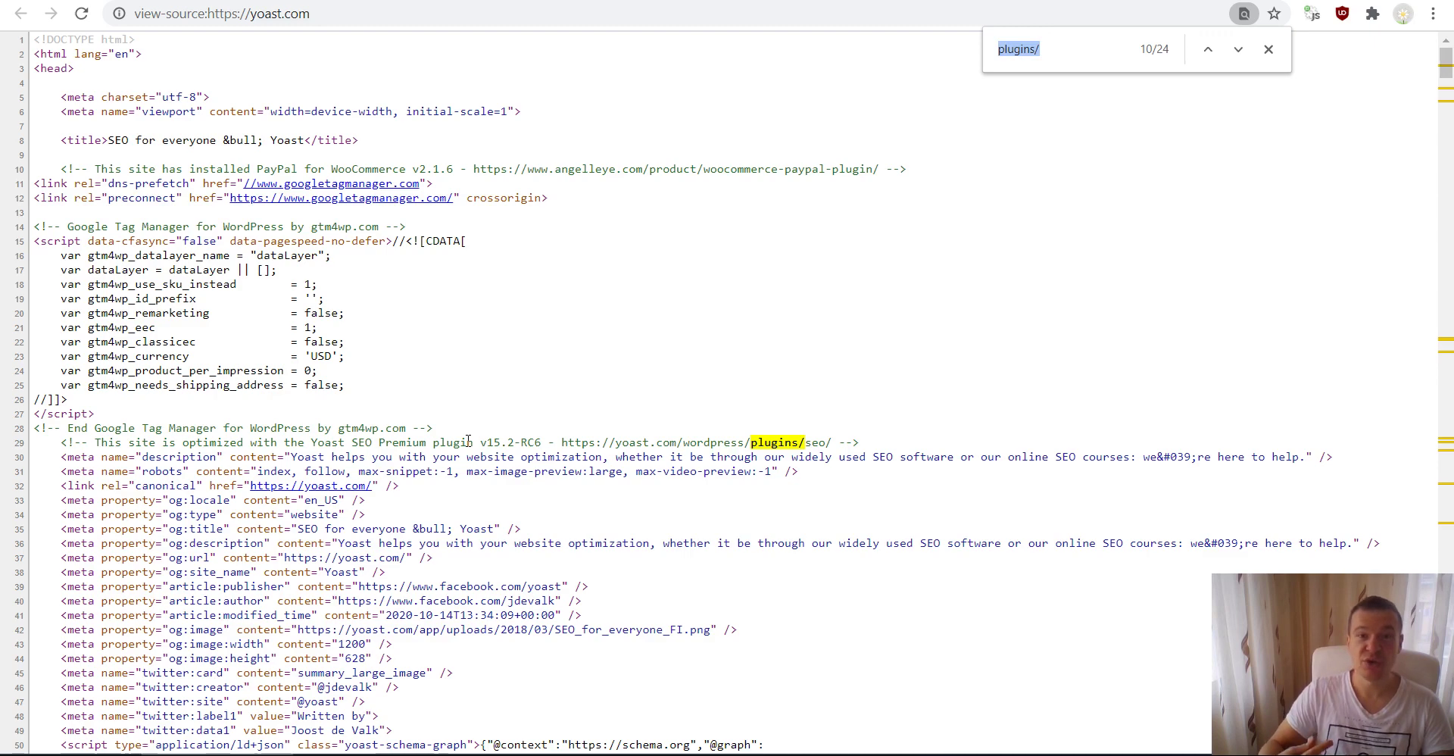
Start a new 'seo' search in the TechCrunch page source
key(Return)
key(Return)
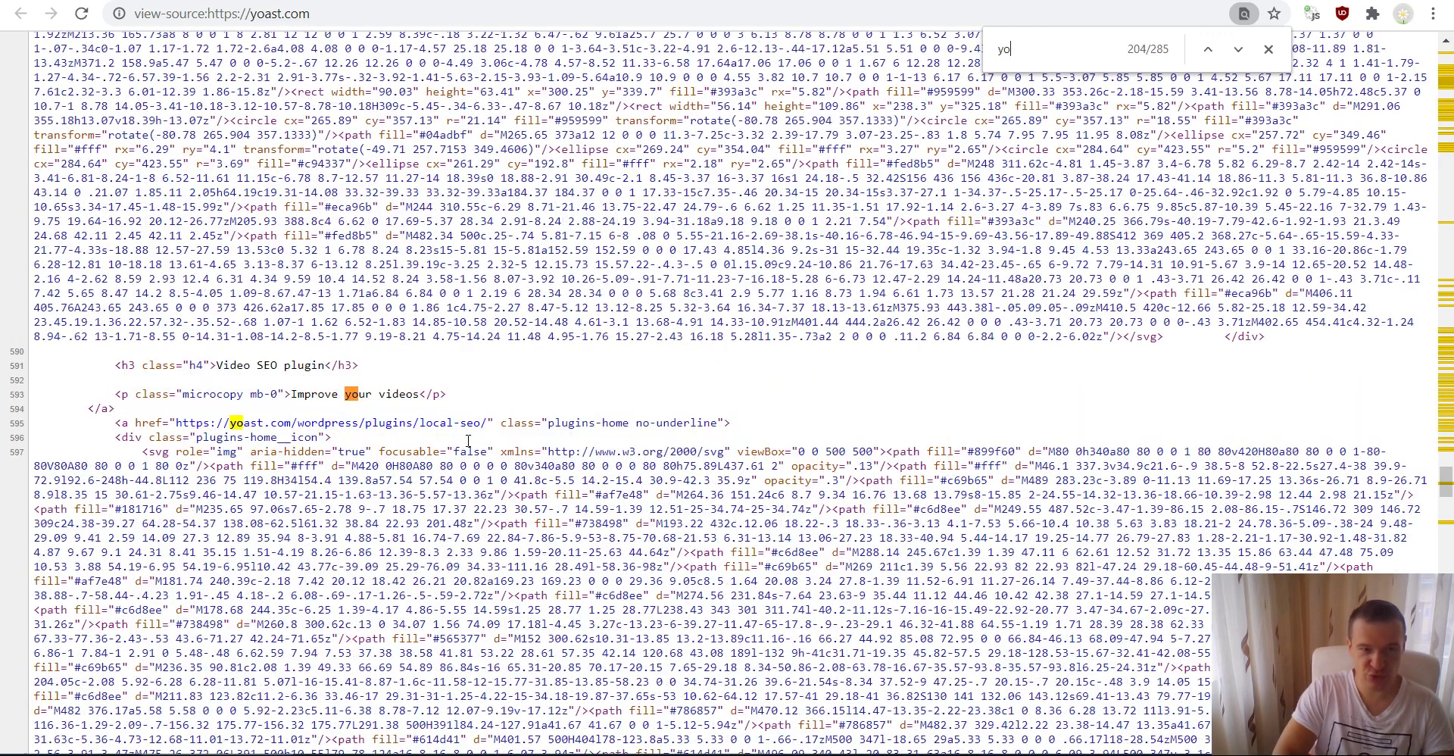
key(BackSpace)
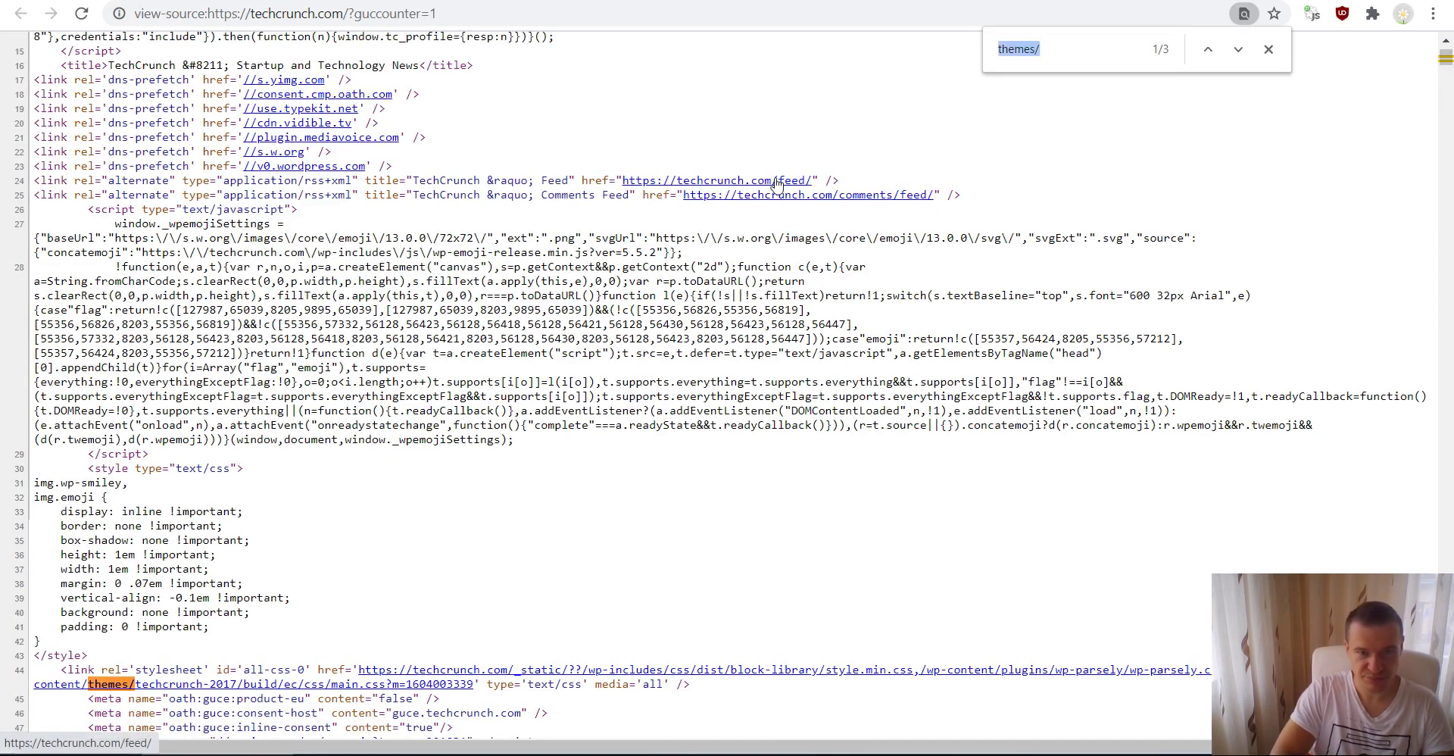
text(seo)
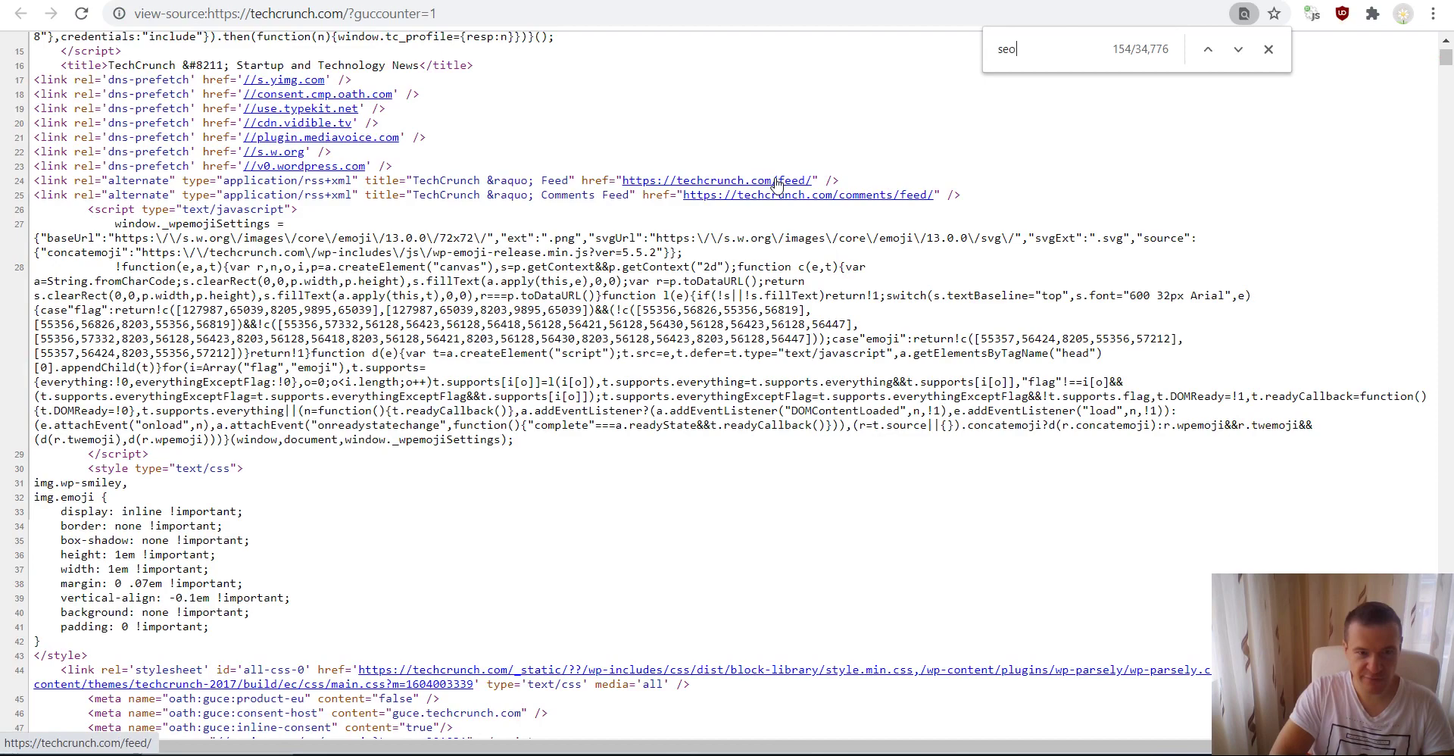
key(Return)
key(Return)
key(Return)
key(Return)
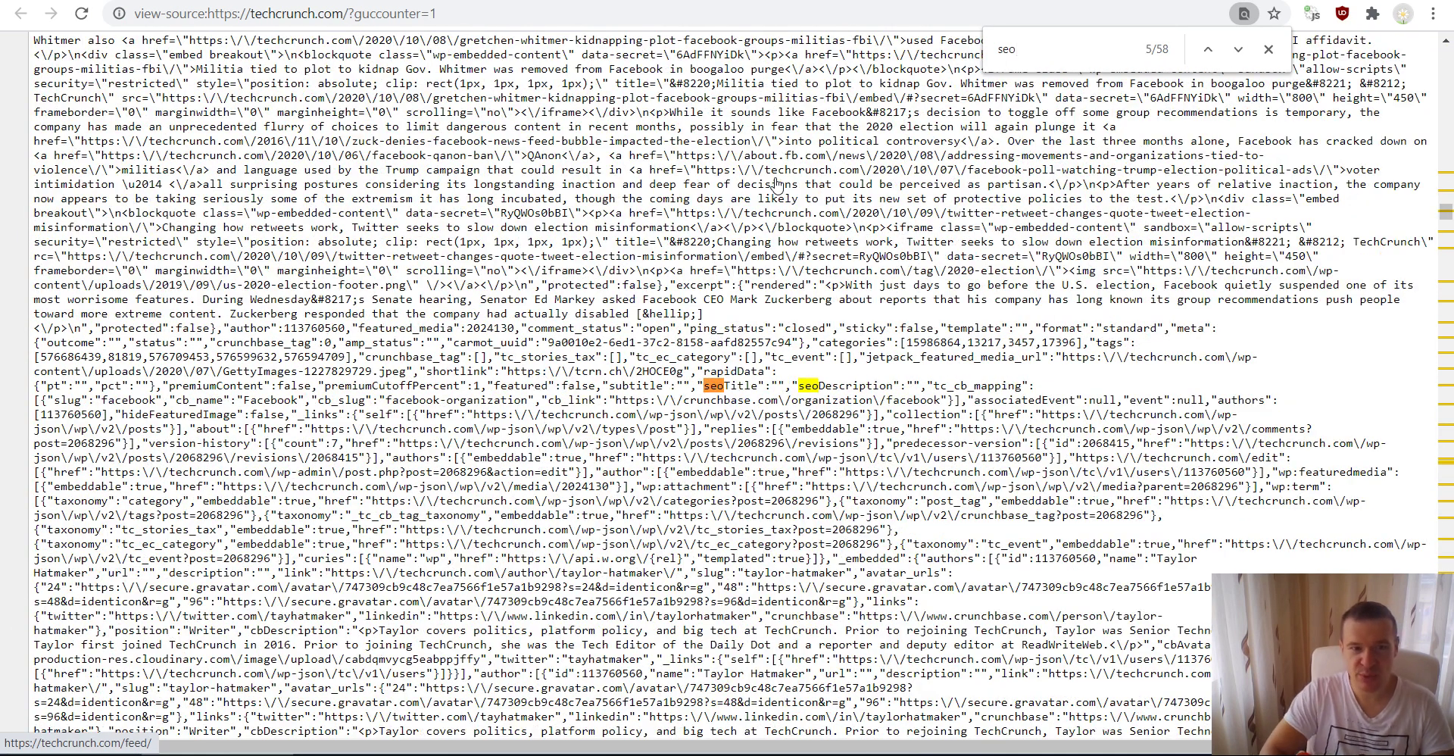
Step through all 58 seo matches, mostly seoTitle and seoDescription, until the search wraps around
key(Return)
key(Return)
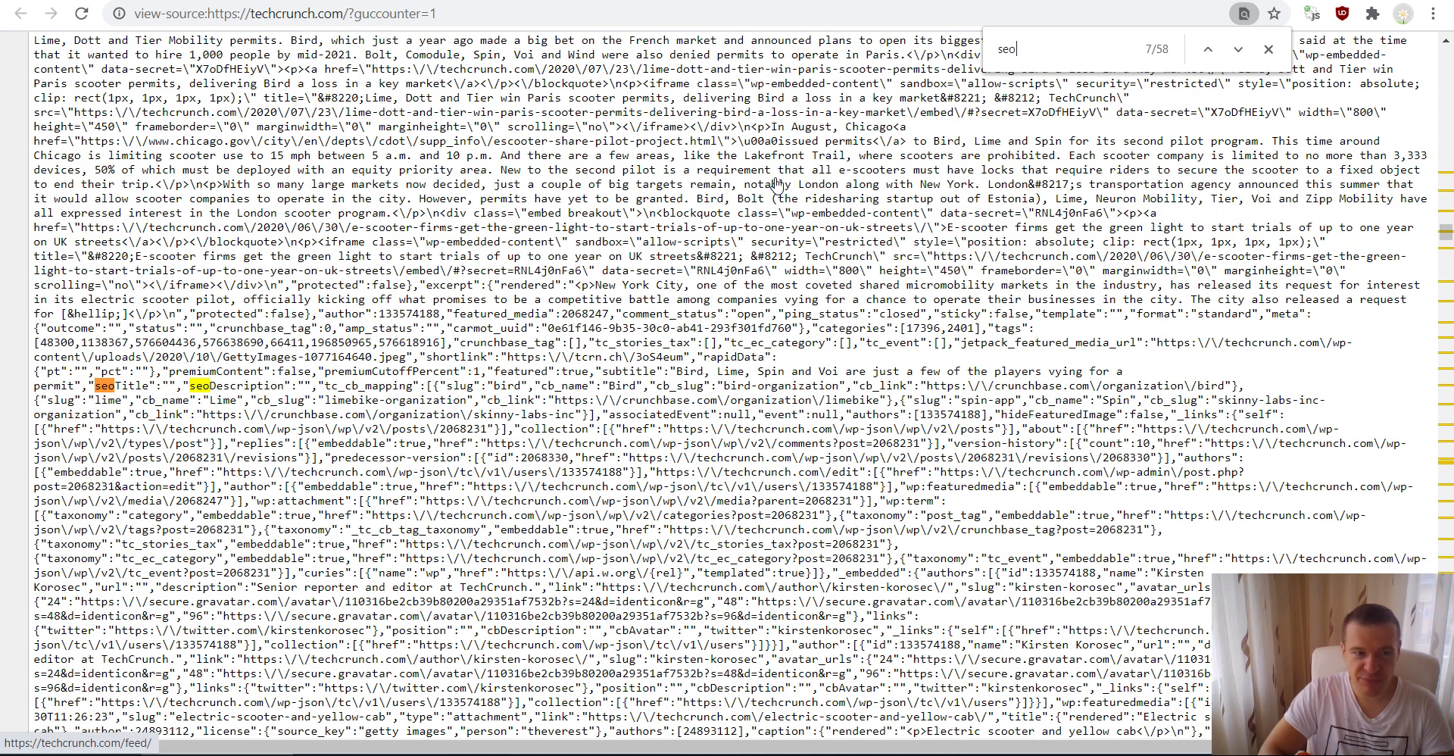
key(Return)
key(Return)
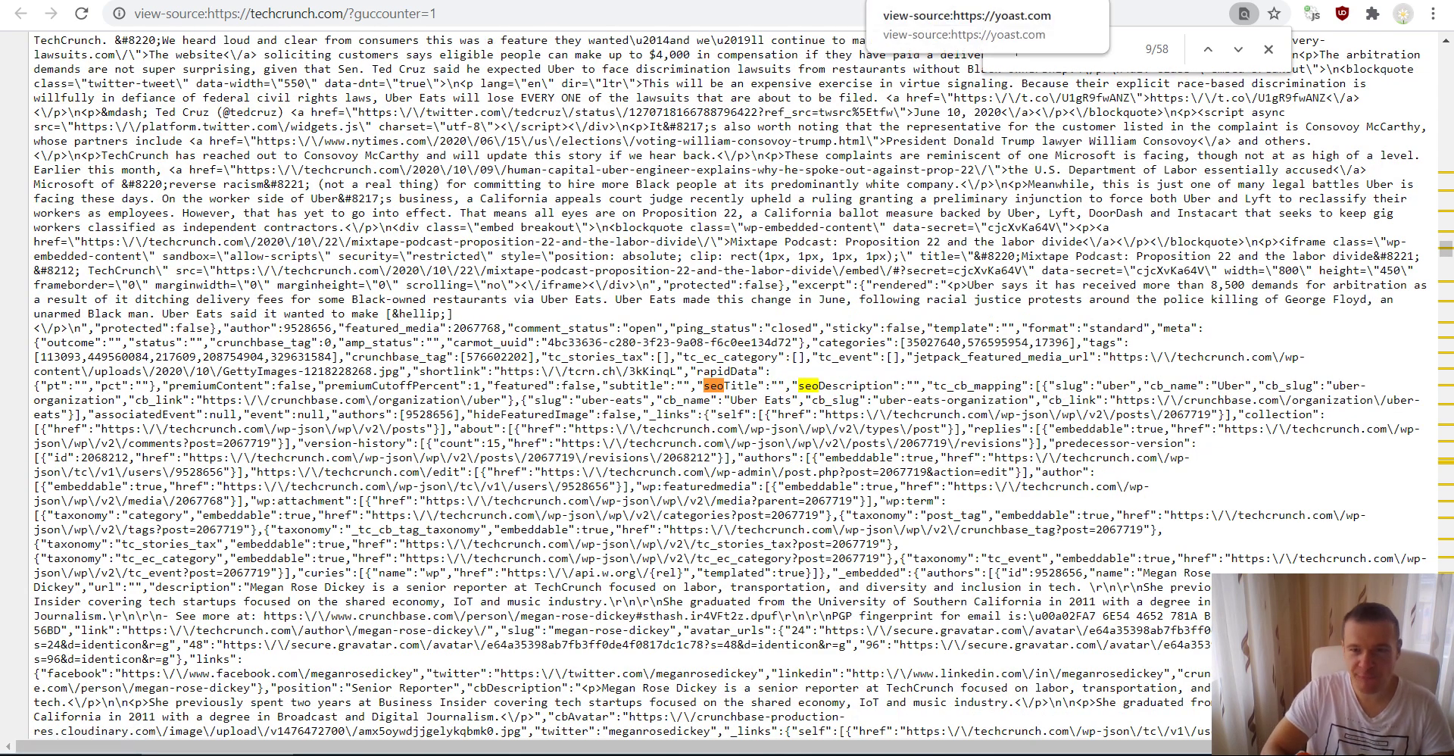
key(Return)
key(Return)
key(Return)
key(Return)
key(Return)
key(Return)
key(Return)
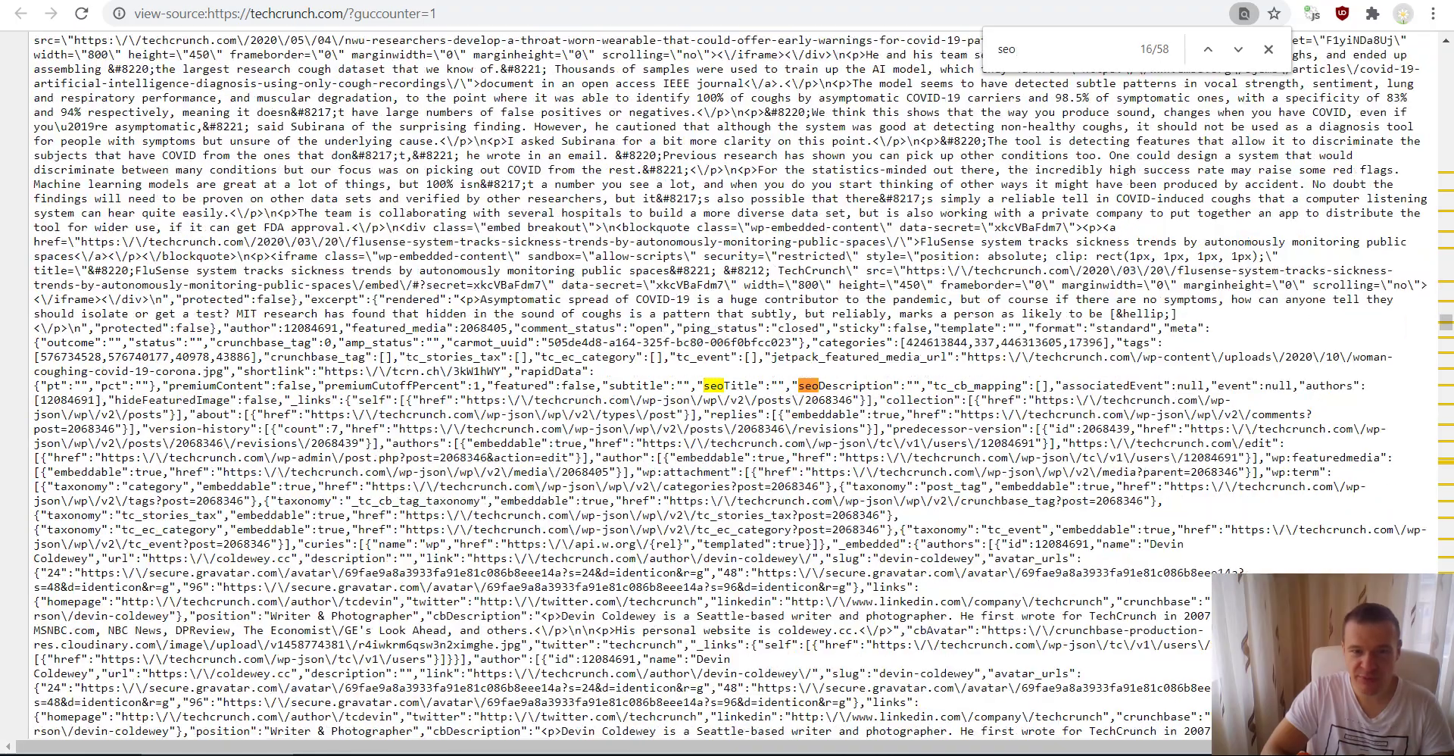
key(Return)
key(Return)
key(Return)
key(Return)
key(Return)
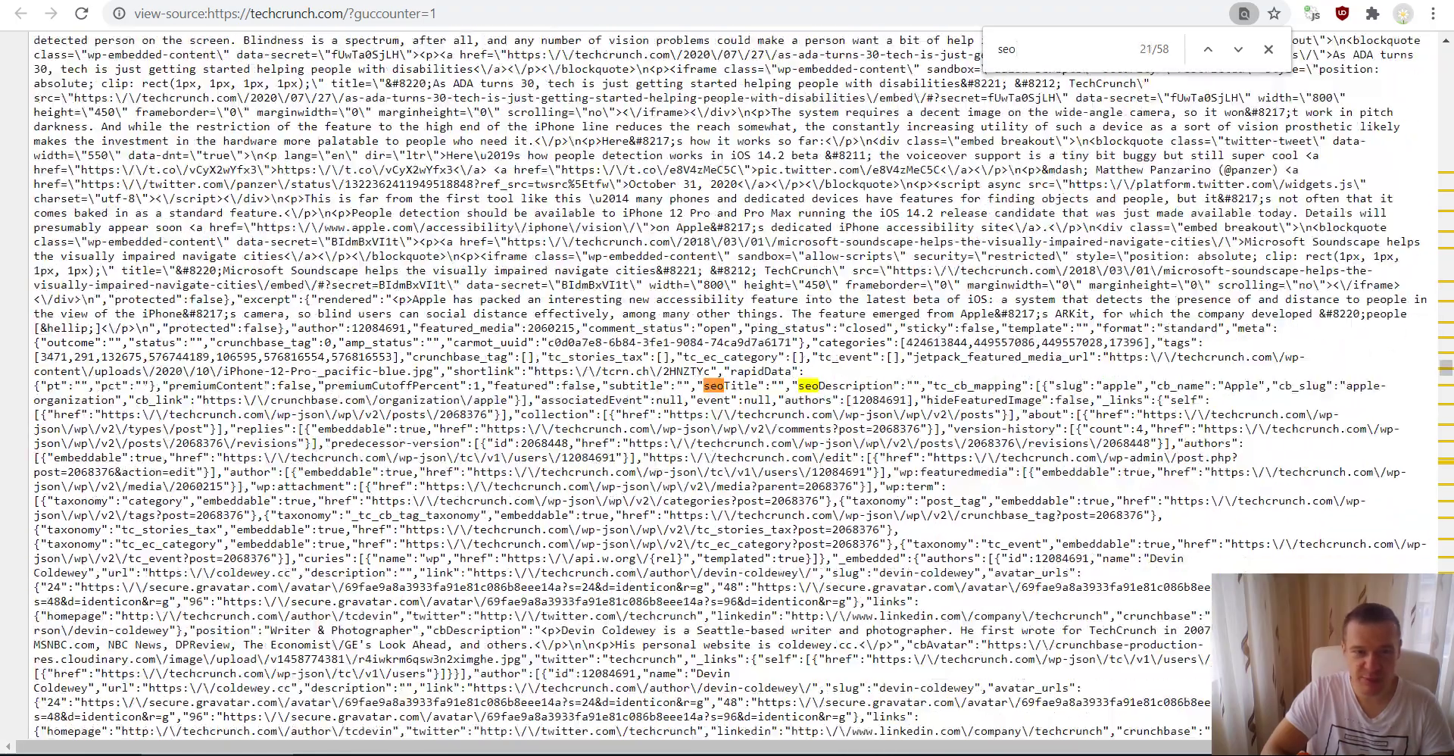
key(Return)
key(Return)
key(Return)
key(Return)
key(Return)
key(Return)
key(Return)
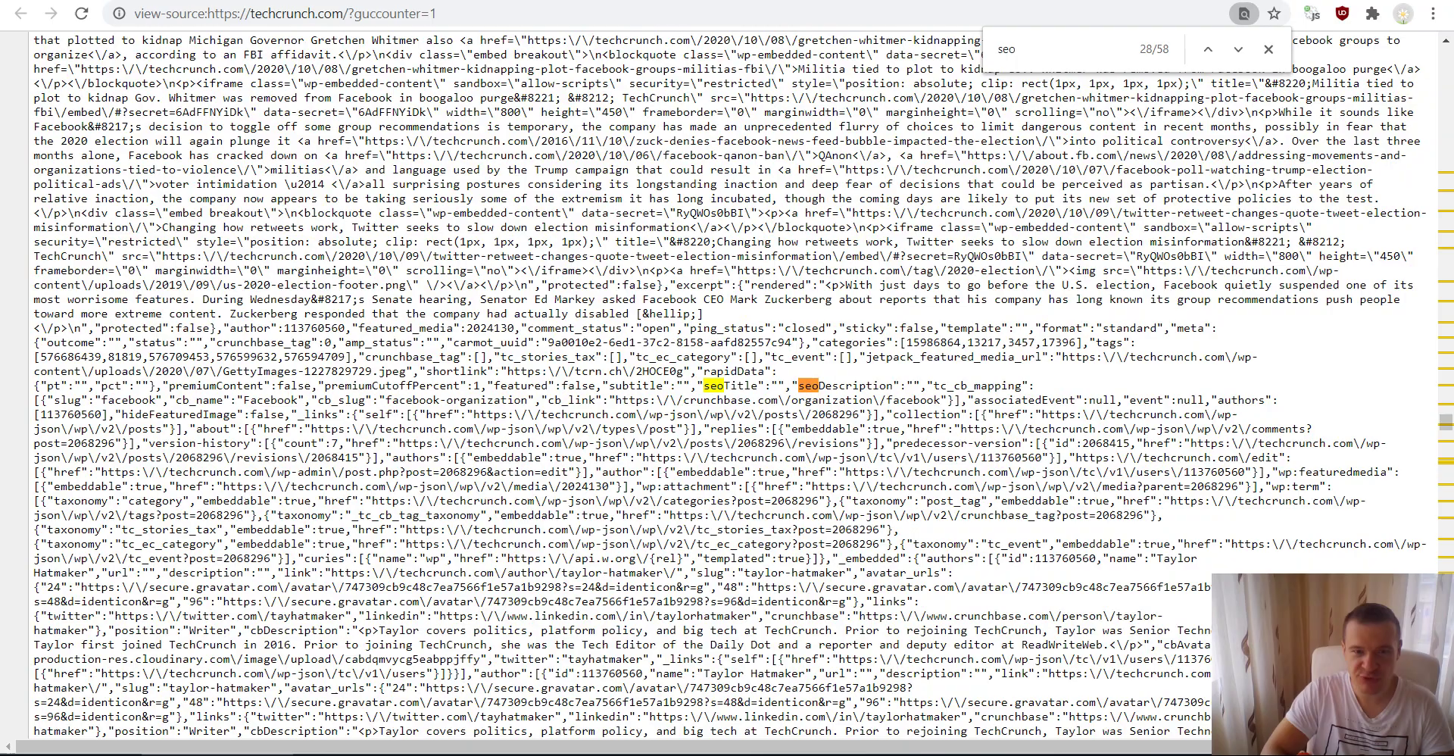
key(Return)
key(Return)
key(Return)
key(Return)
key(Return)
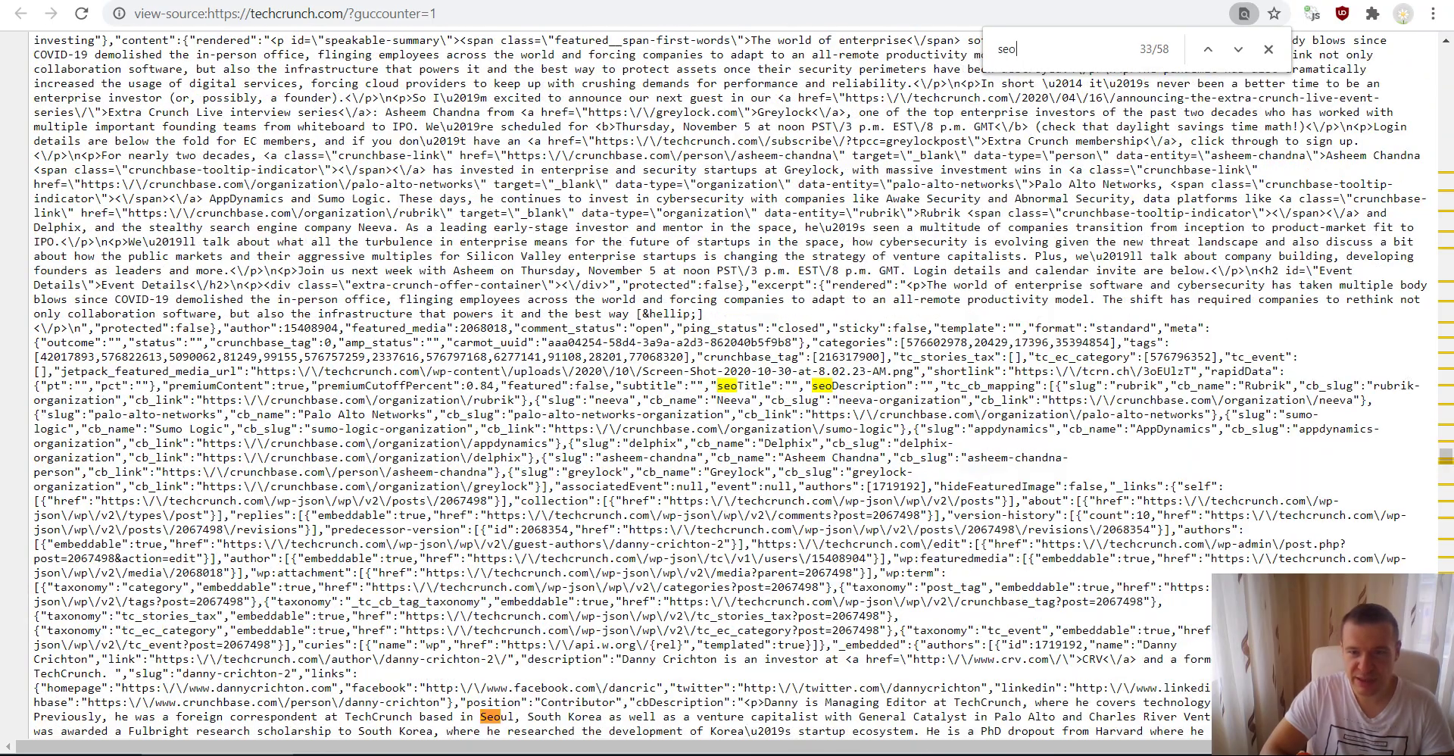
key(Return)
key(Return)
key(Return)
key(Return)
key(Return)
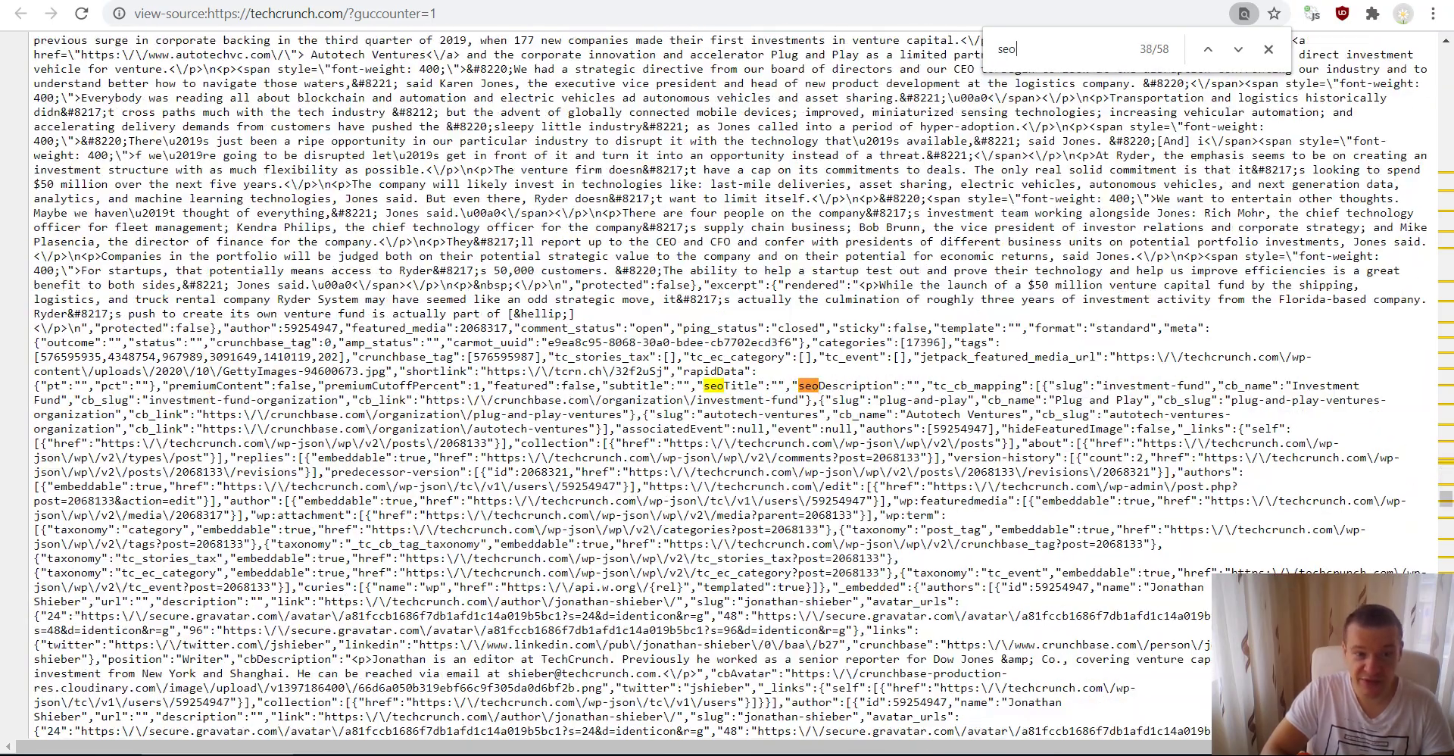
key(Return)
key(Return)
key(Return)
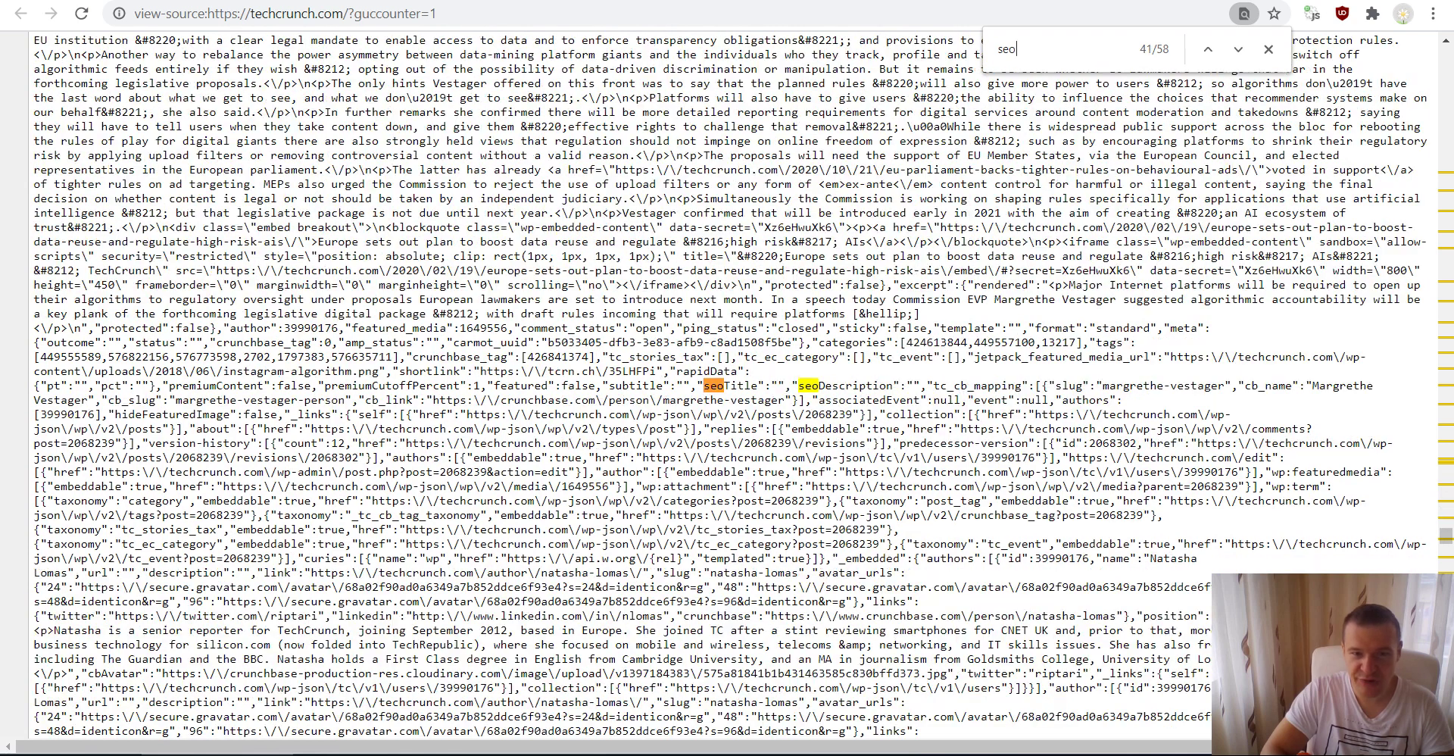
key(Return)
key(Return)
key(Return)
key(Return)
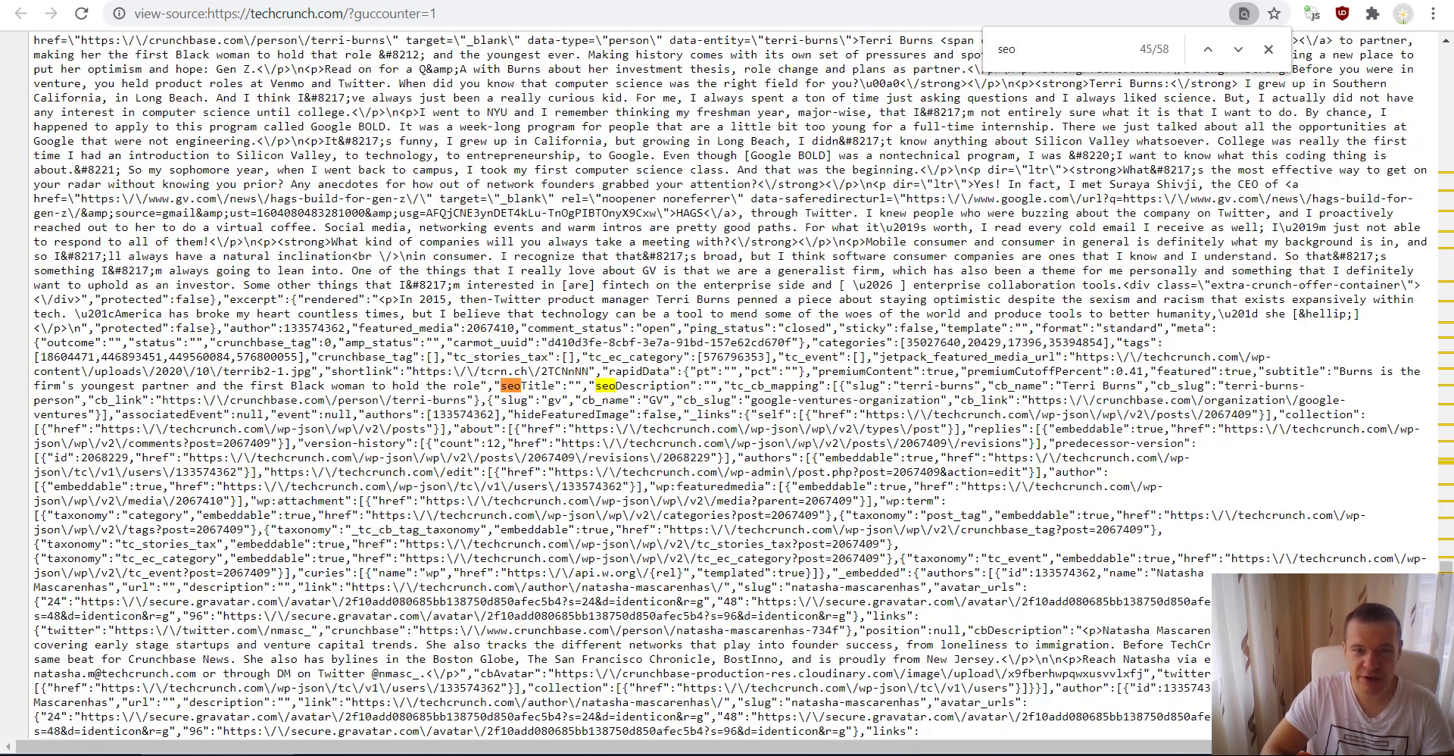
key(Return)
key(Return)
key(Return)
key(Return)
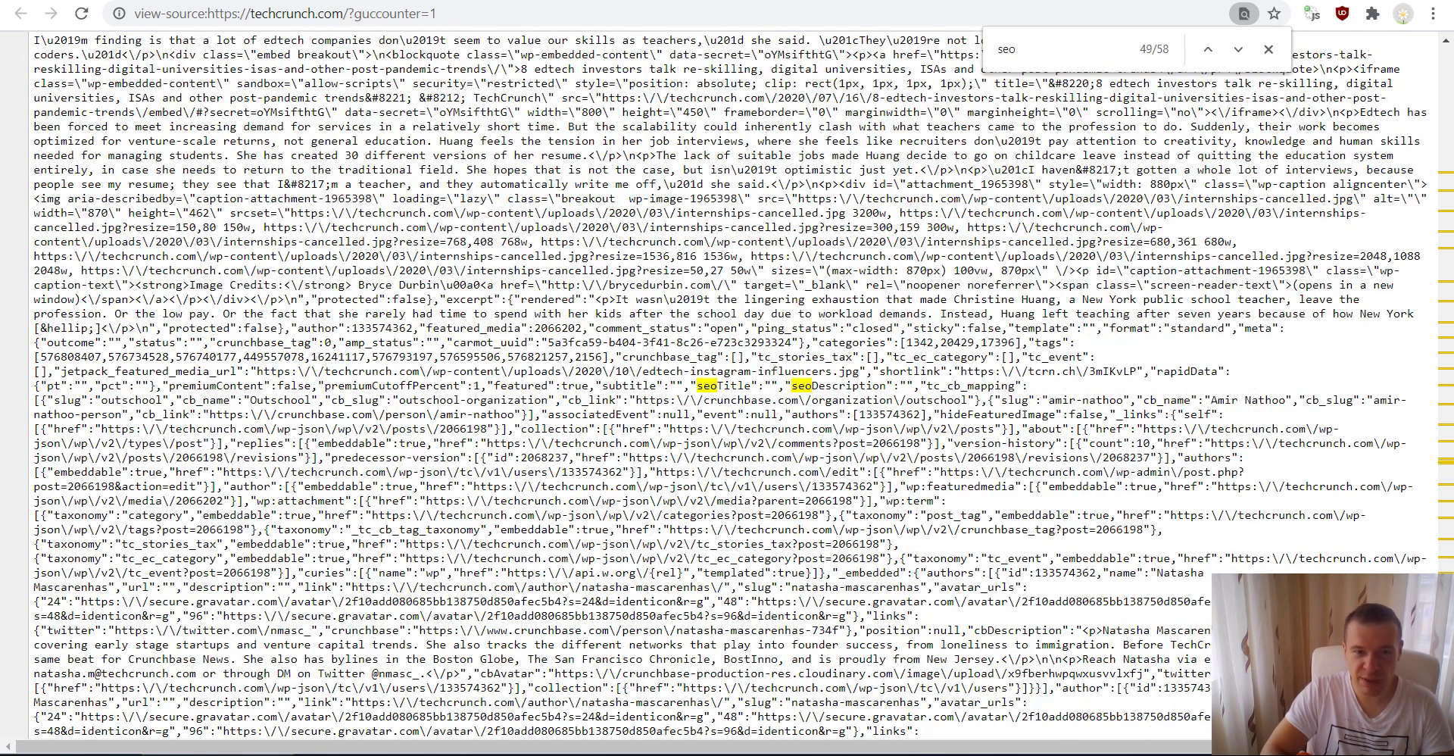
key(Return)
key(Return)
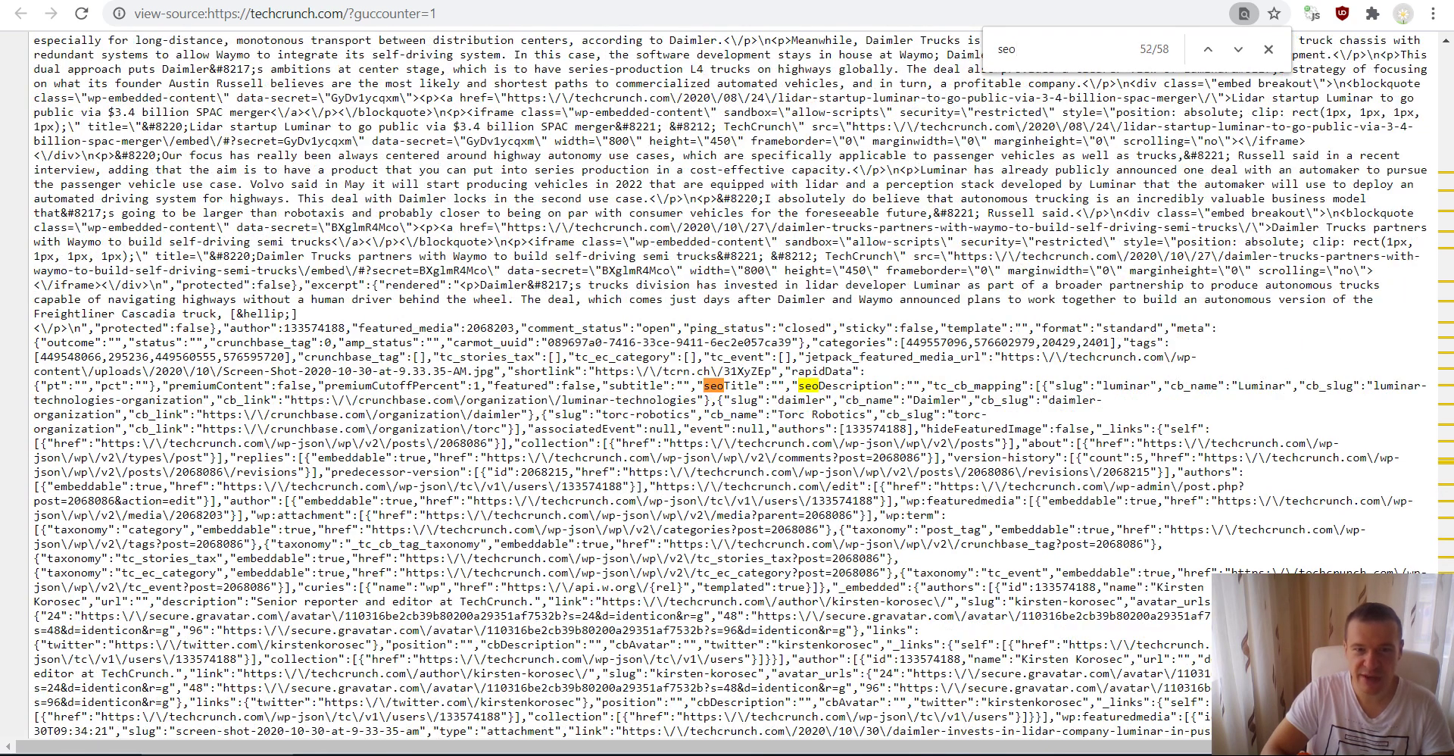
key(Return)
key(Return)
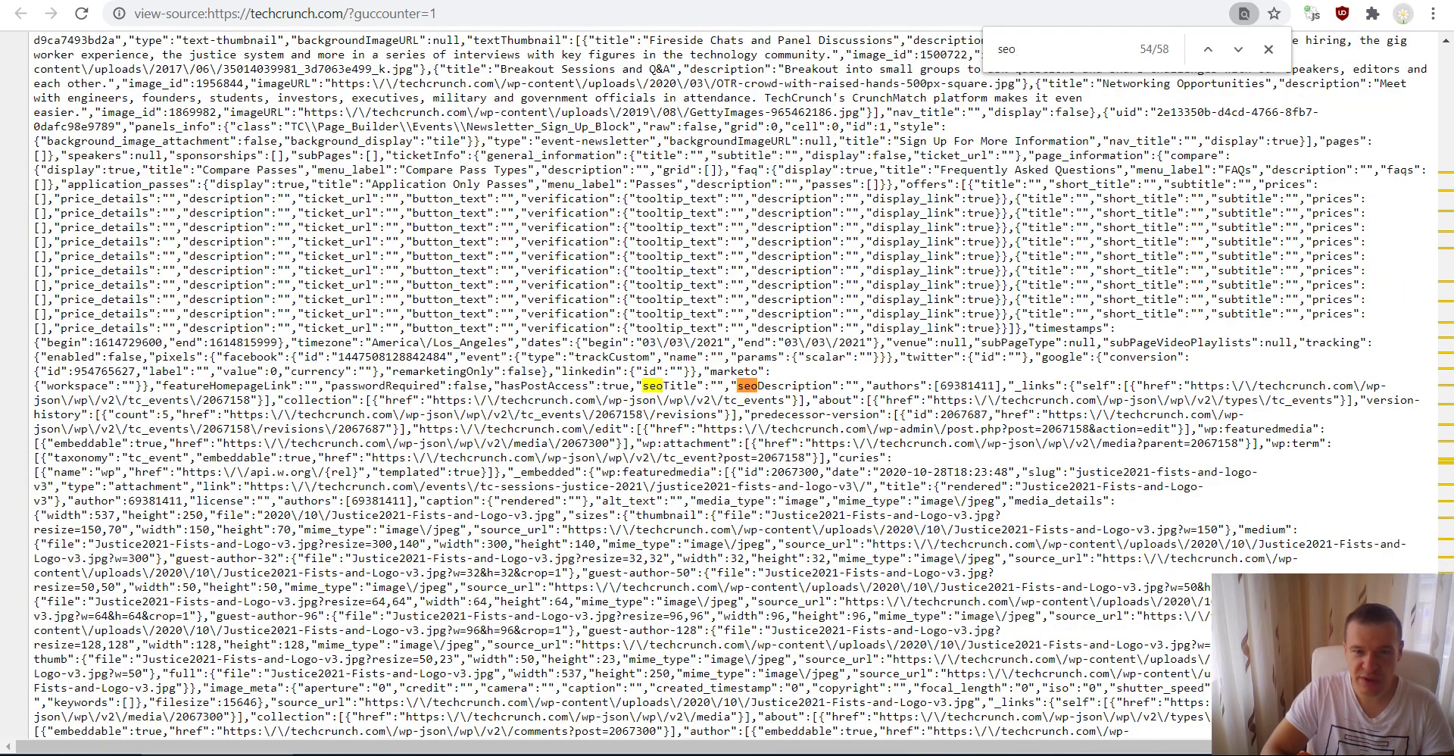
key(Return)
key(Return)
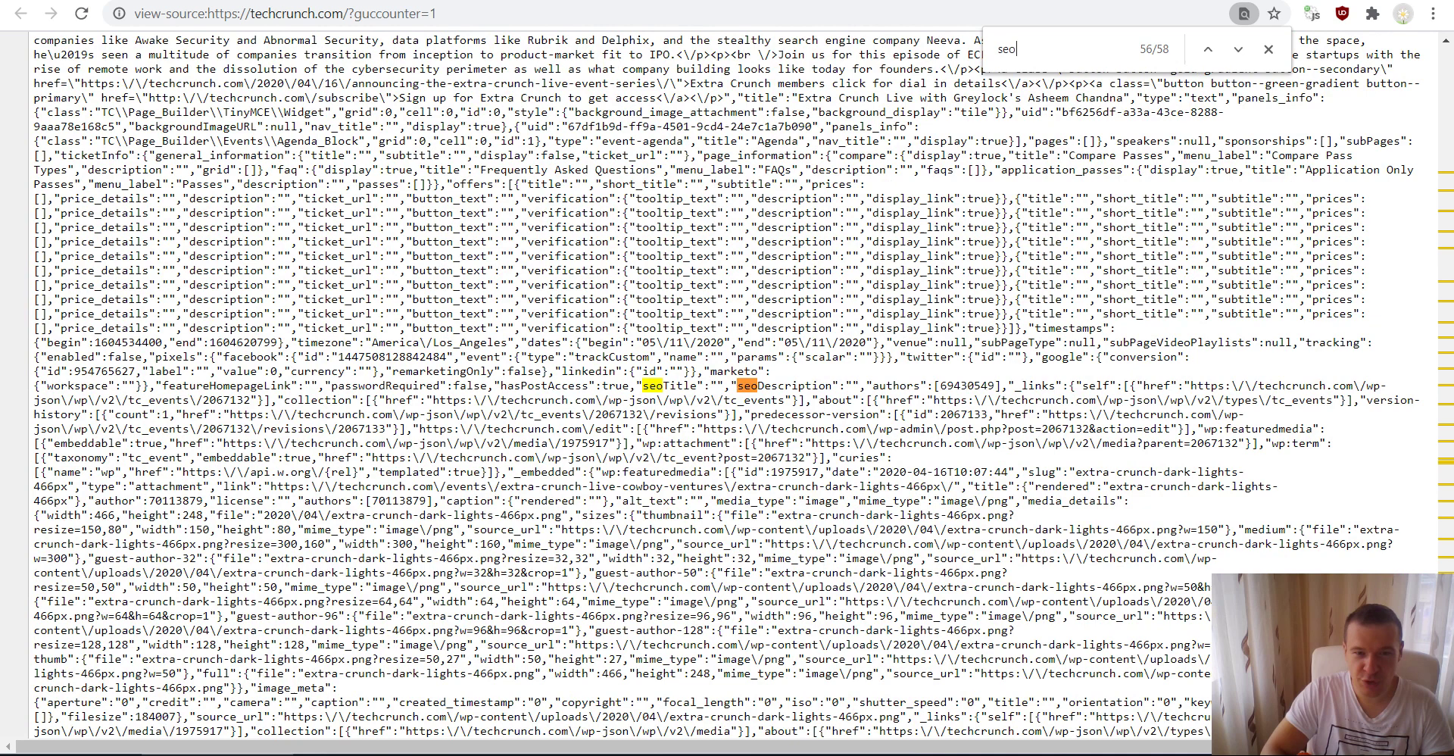
key(Return)
key(Return)
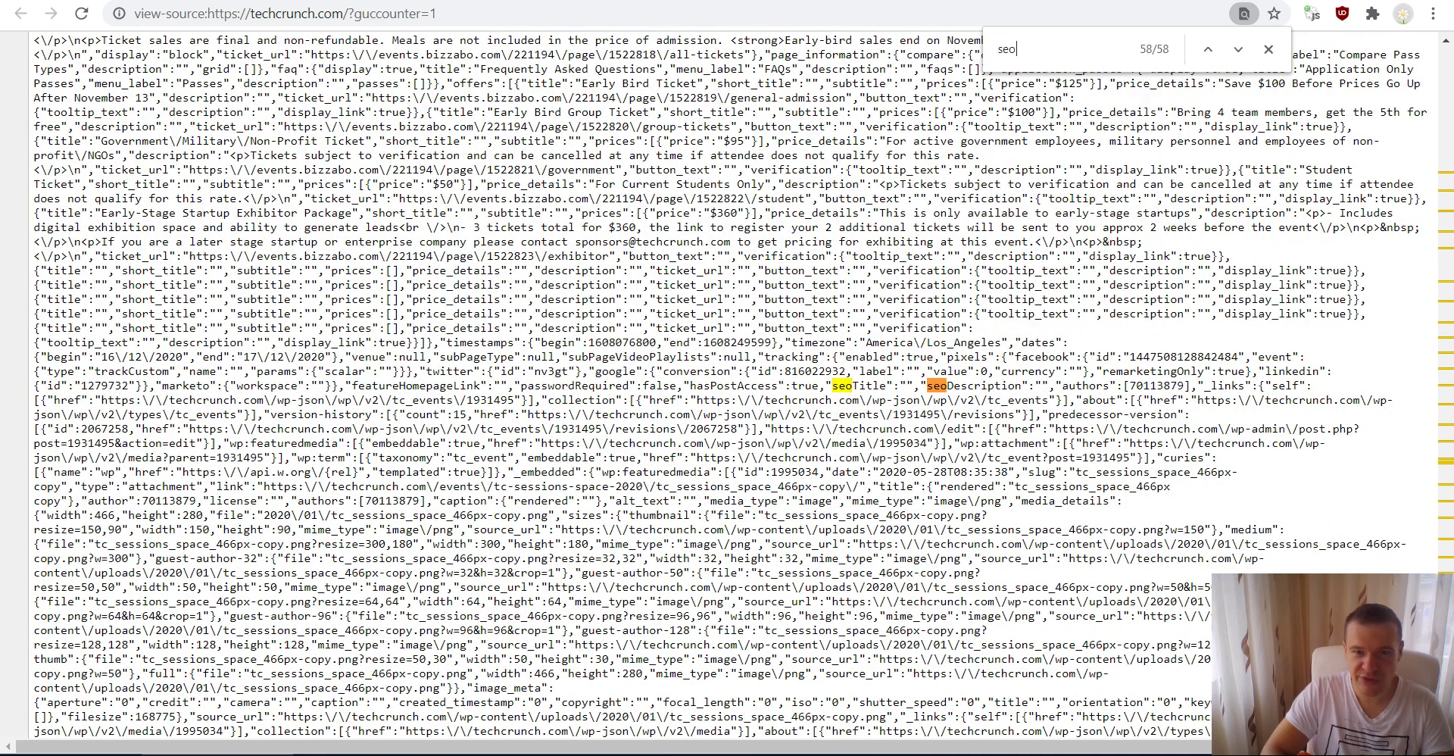
key(Return)
key(ctrl+f)
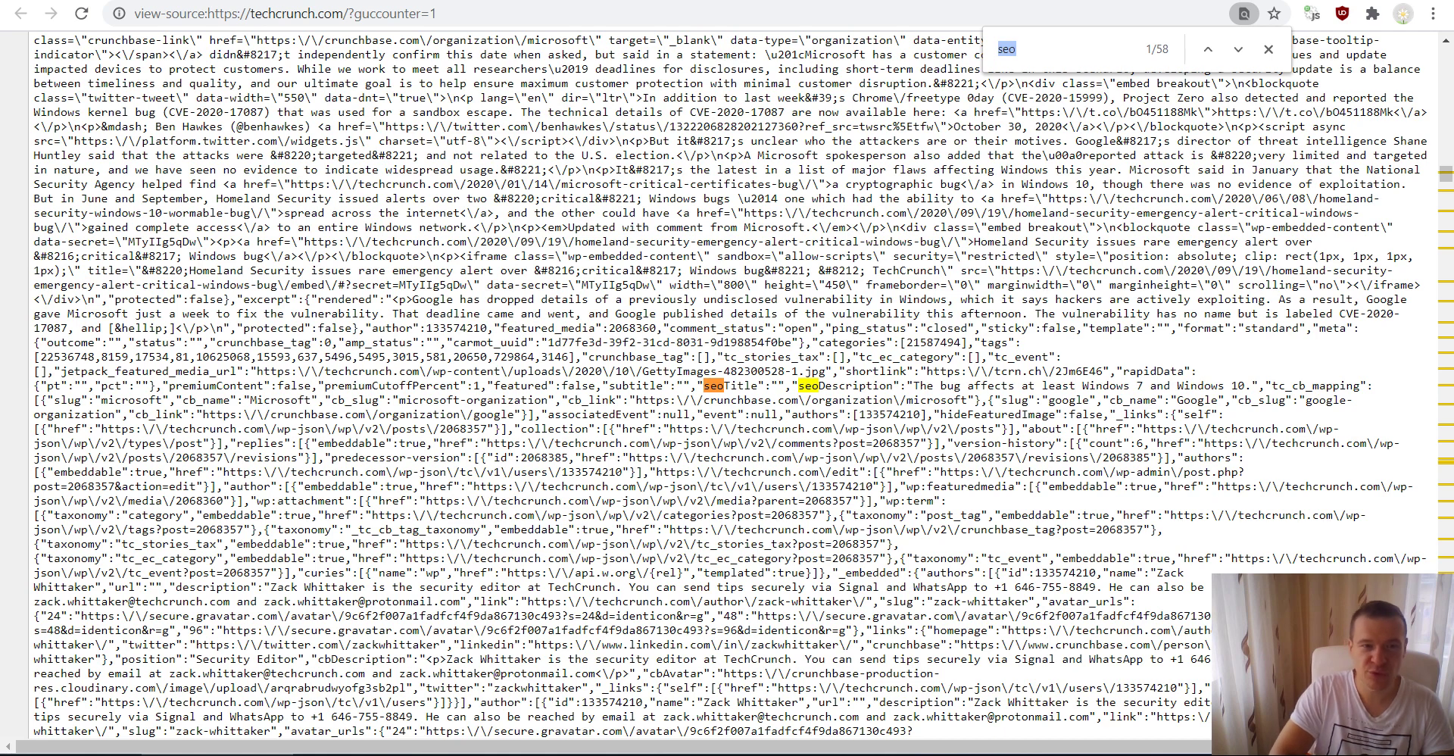
Search the TechCrunch source for 'yoast' and 'all-in', both 0/0, then clear the query
text(yoas)
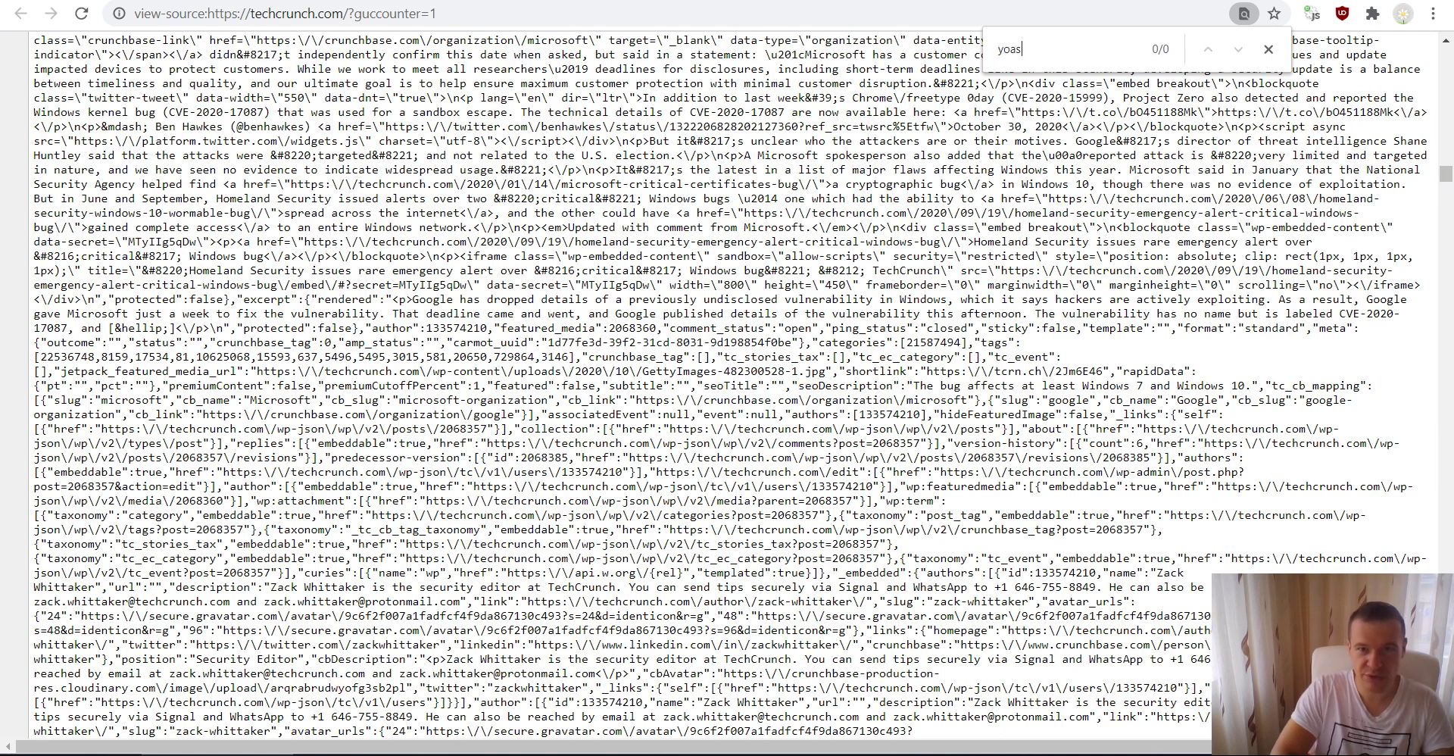
text(t)
key(ctrl+a)
text(a)
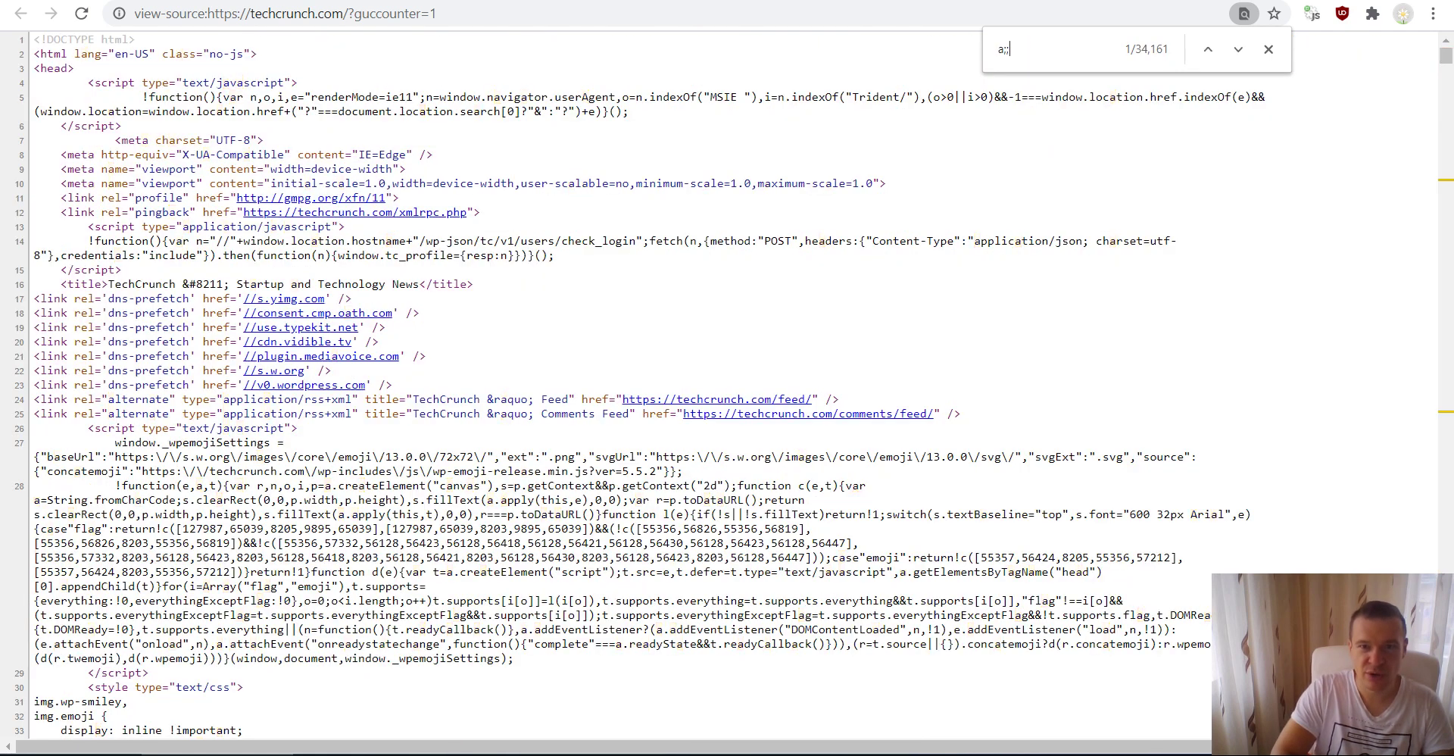
text(ll)
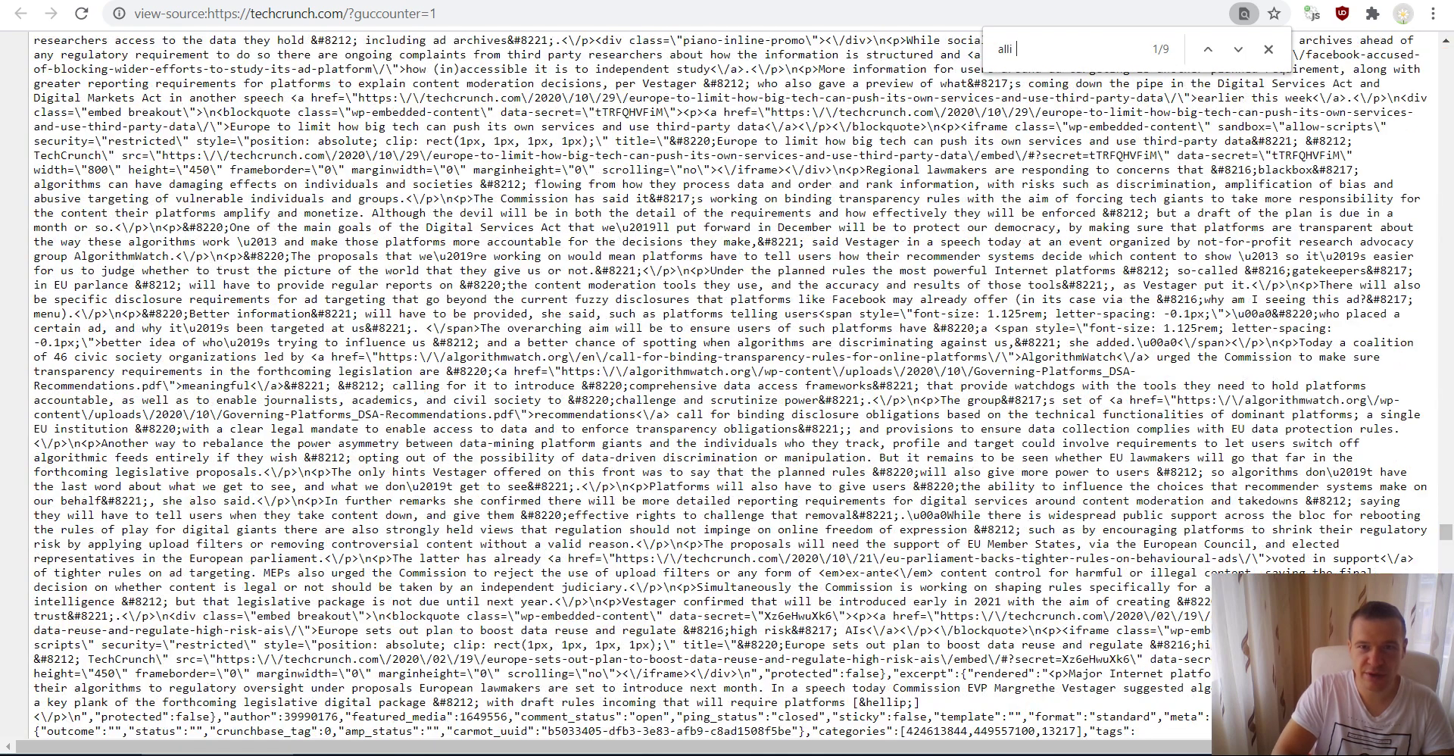
text(-in)
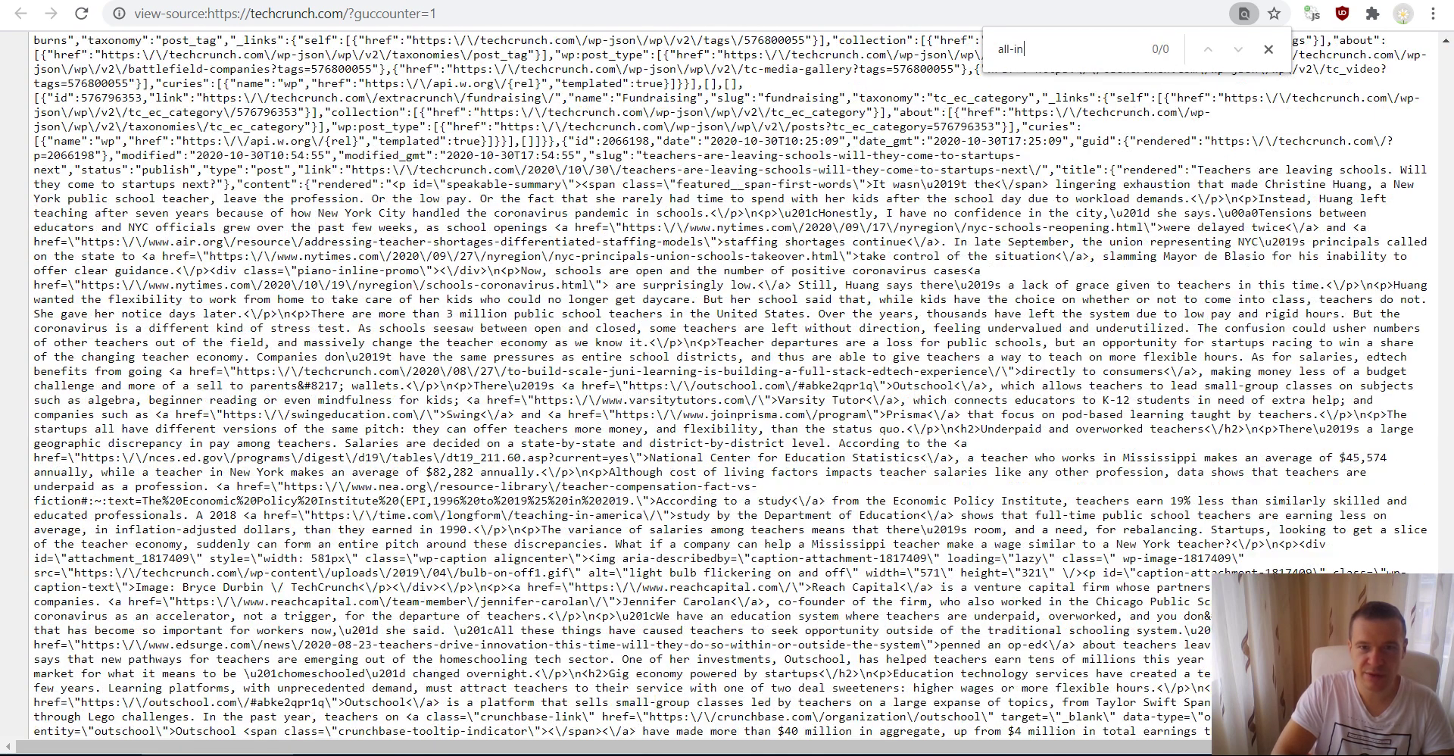
key(ctrl+a)
key(BackSpace)
Return to the top of the source and close the in-page search
scroll(727, 379, up, 10)
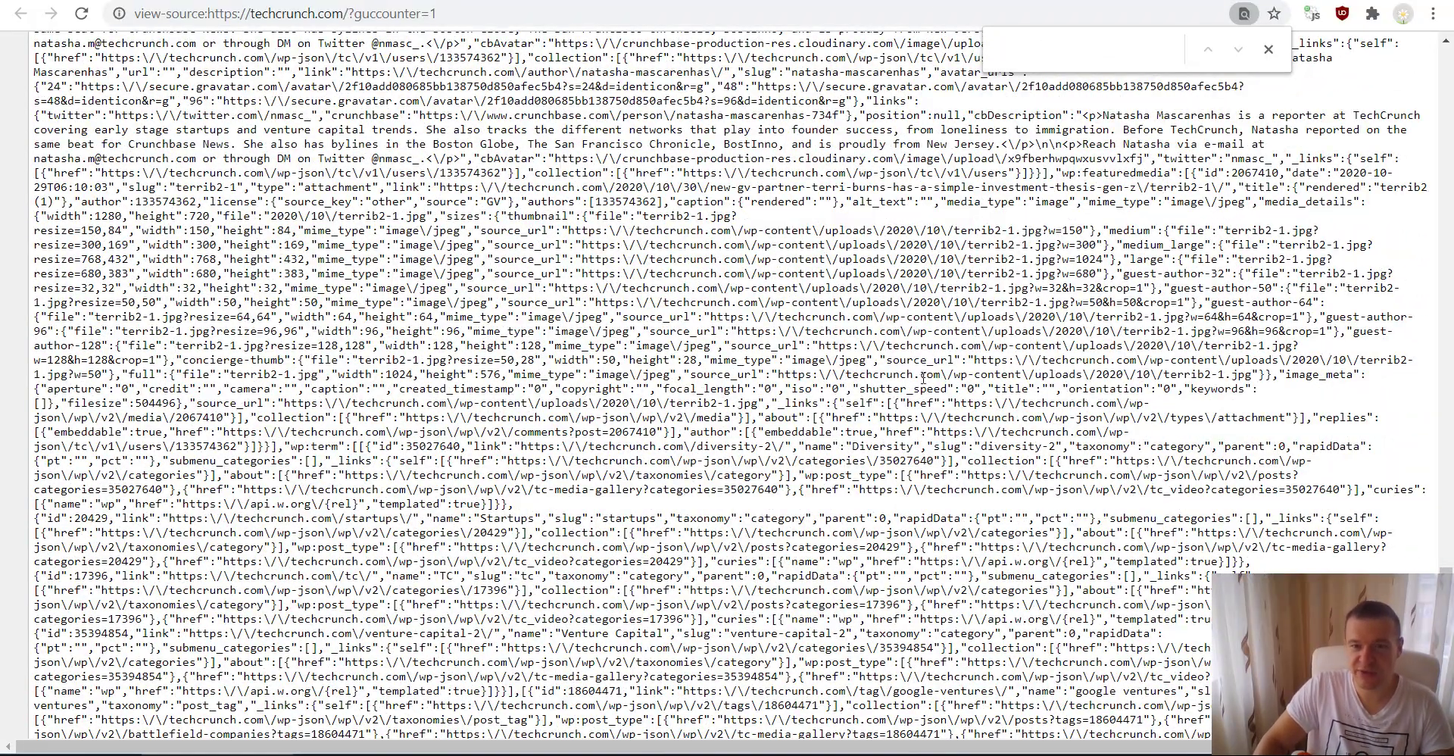
scroll(1430, 550, down, 15)
drag(1446, 564, 1445, 53)
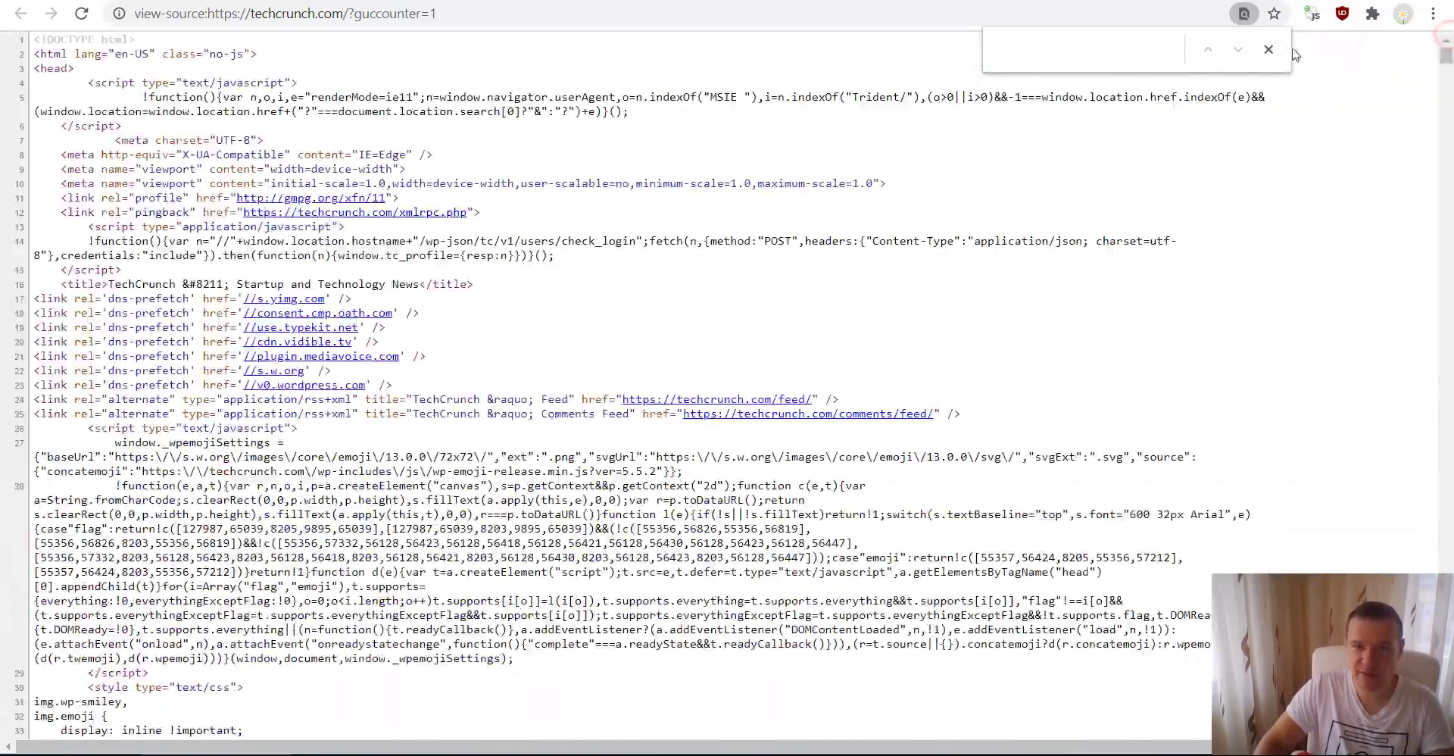
click(1268, 49)
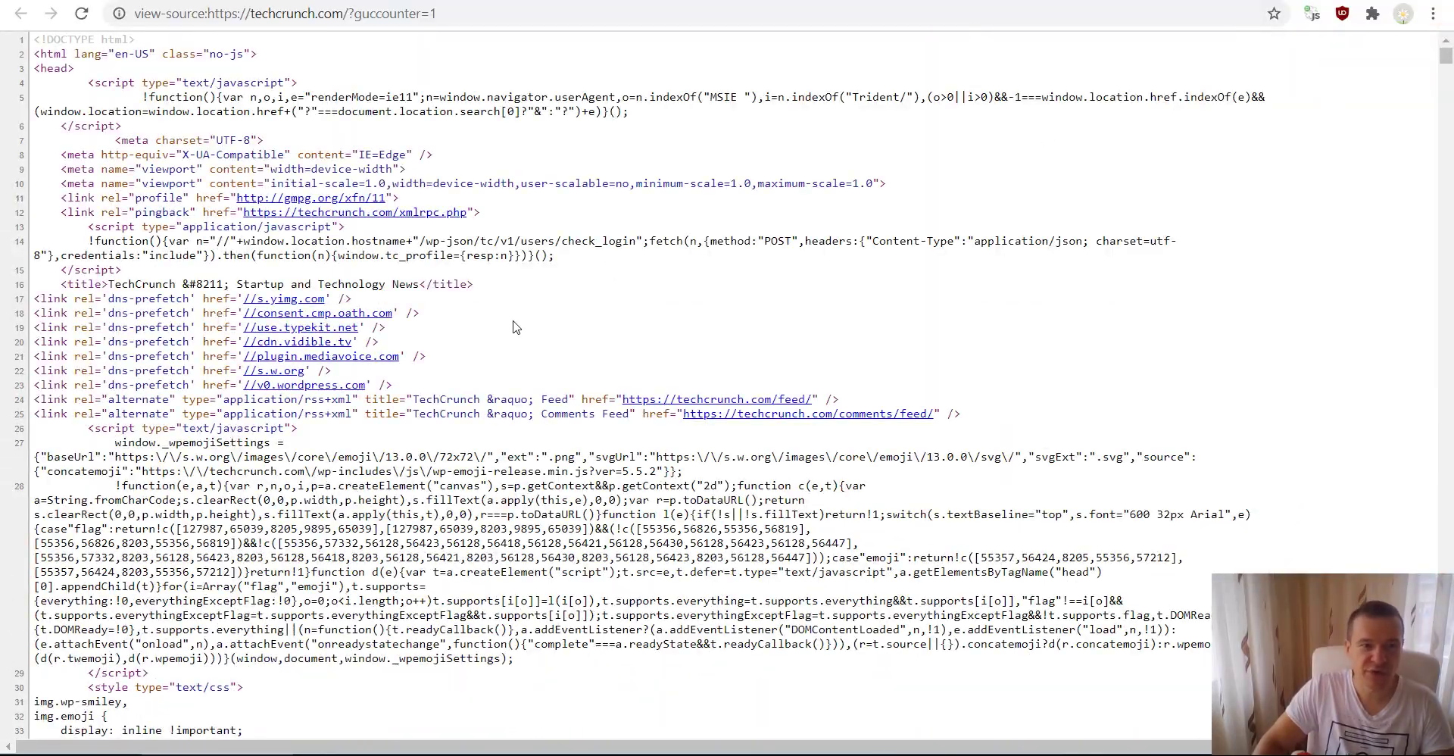
scroll(515, 325, down, 3)
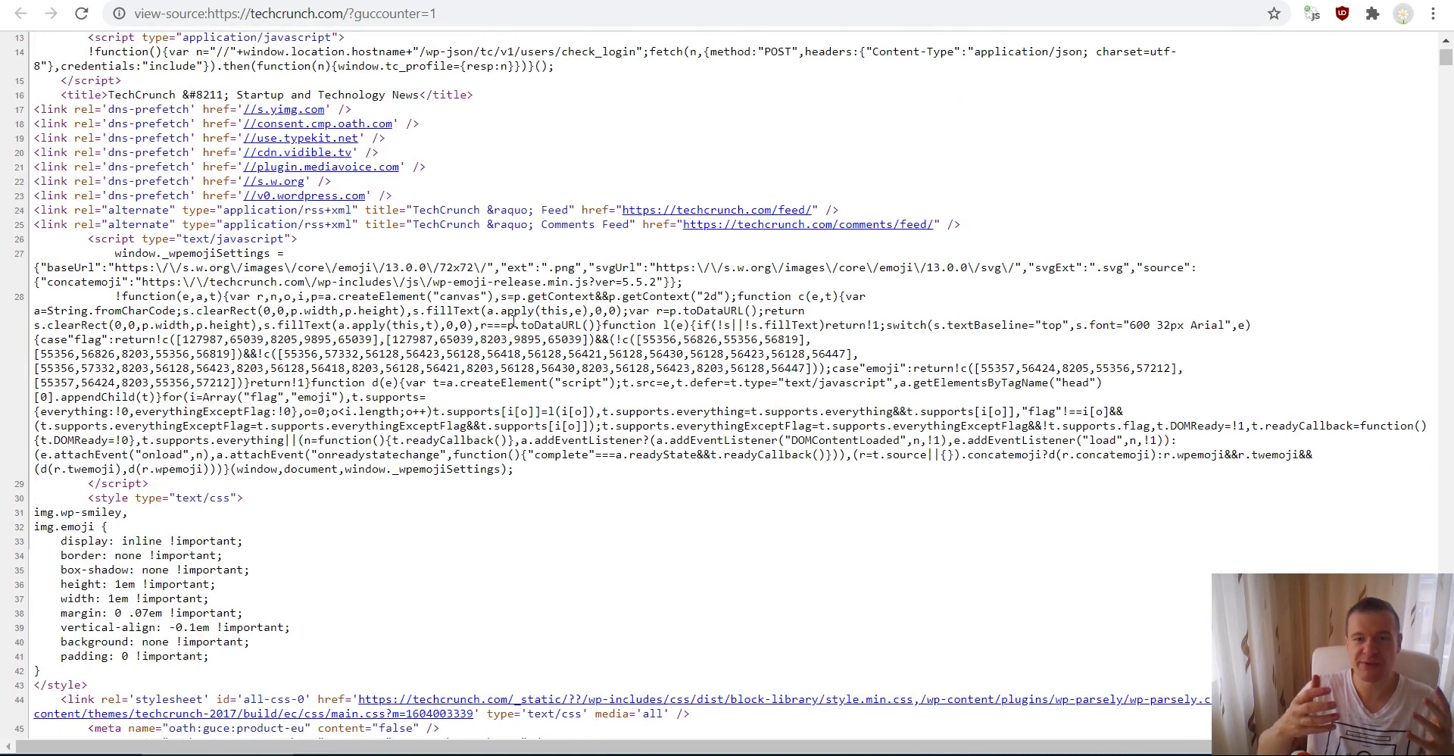